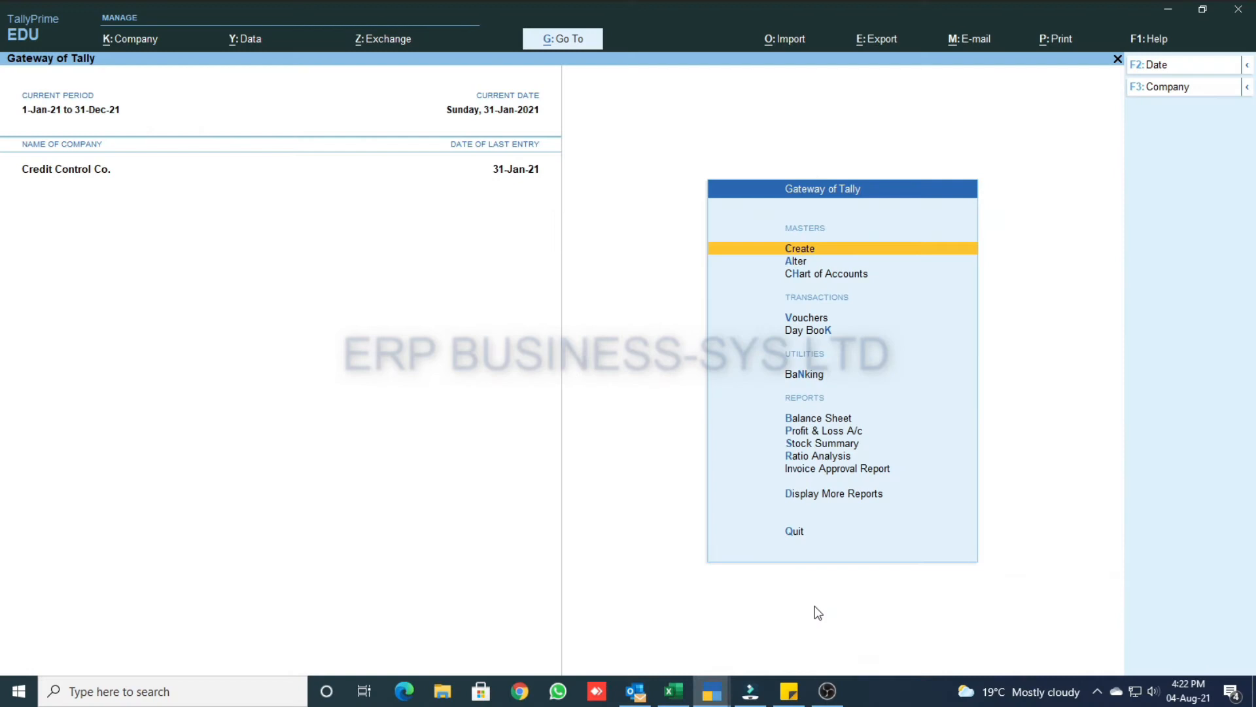
Step: Open the F1 Help menu from Credit Control Co.'s Gateway of Tally
click(1152, 43)
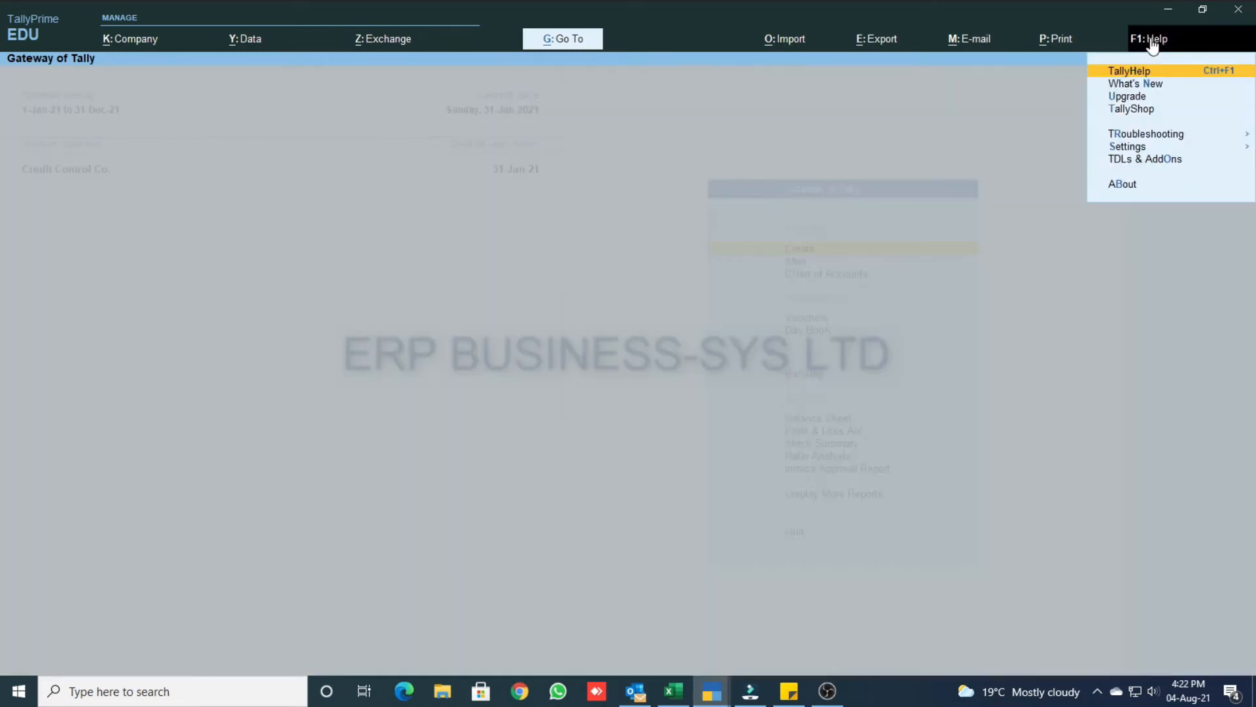
Step: In the TDLs & AddOns Add-On Features, set credit control to Both, limit and overdue days
click(1168, 160)
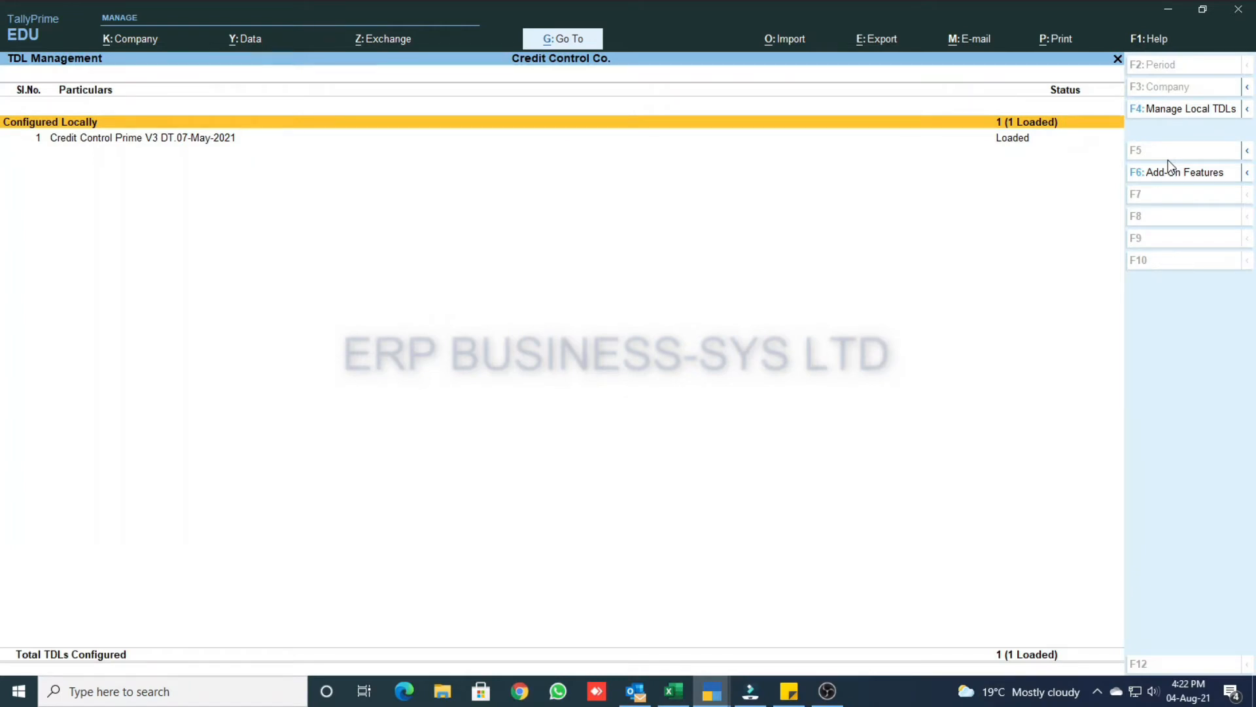
click(1169, 172)
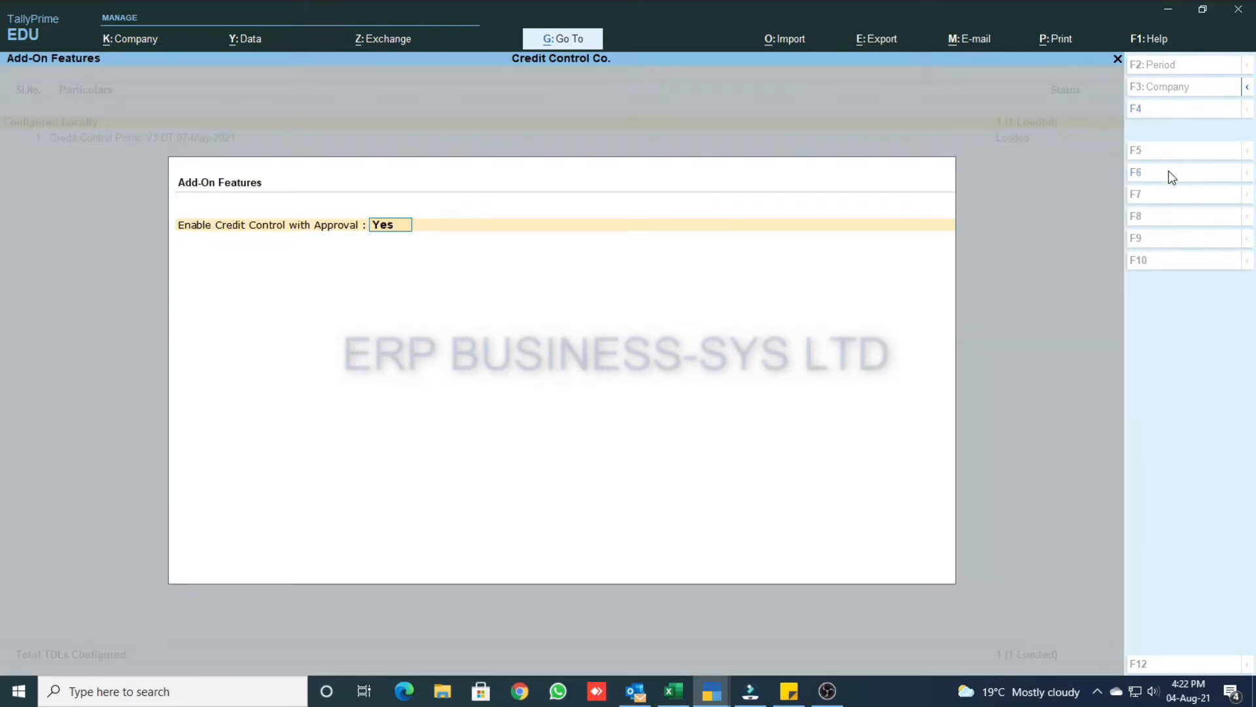
key(Return)
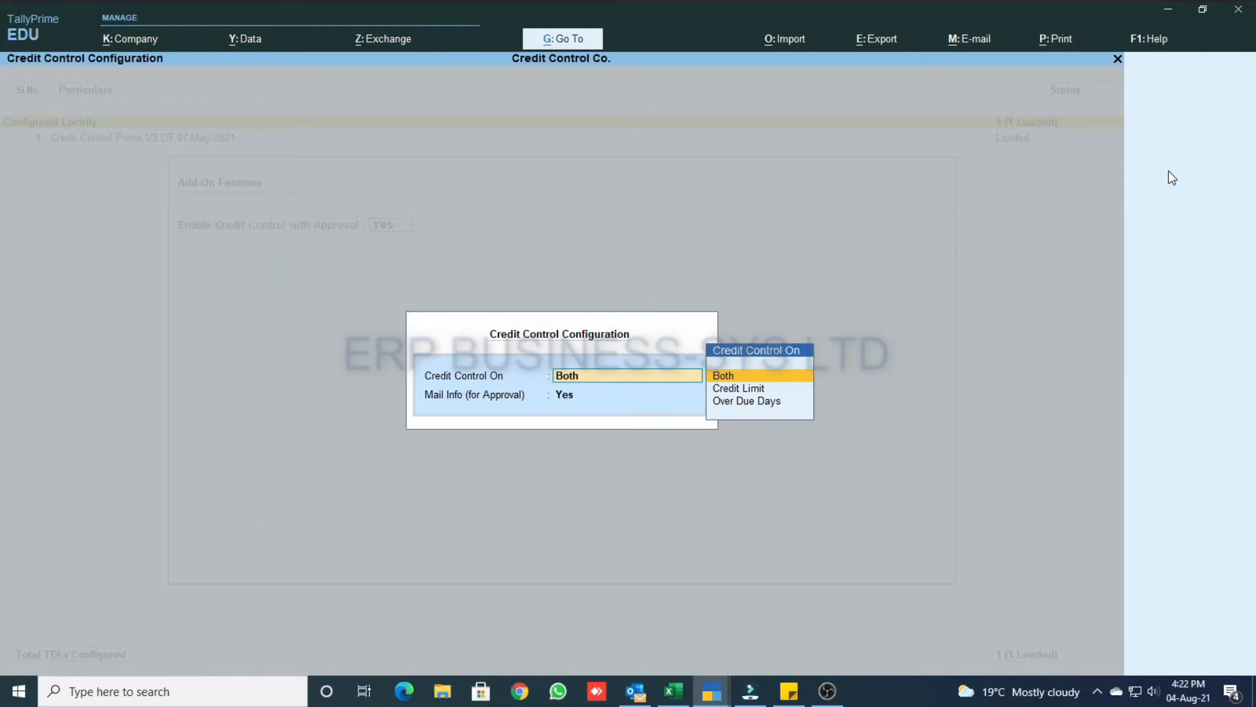
key(Return)
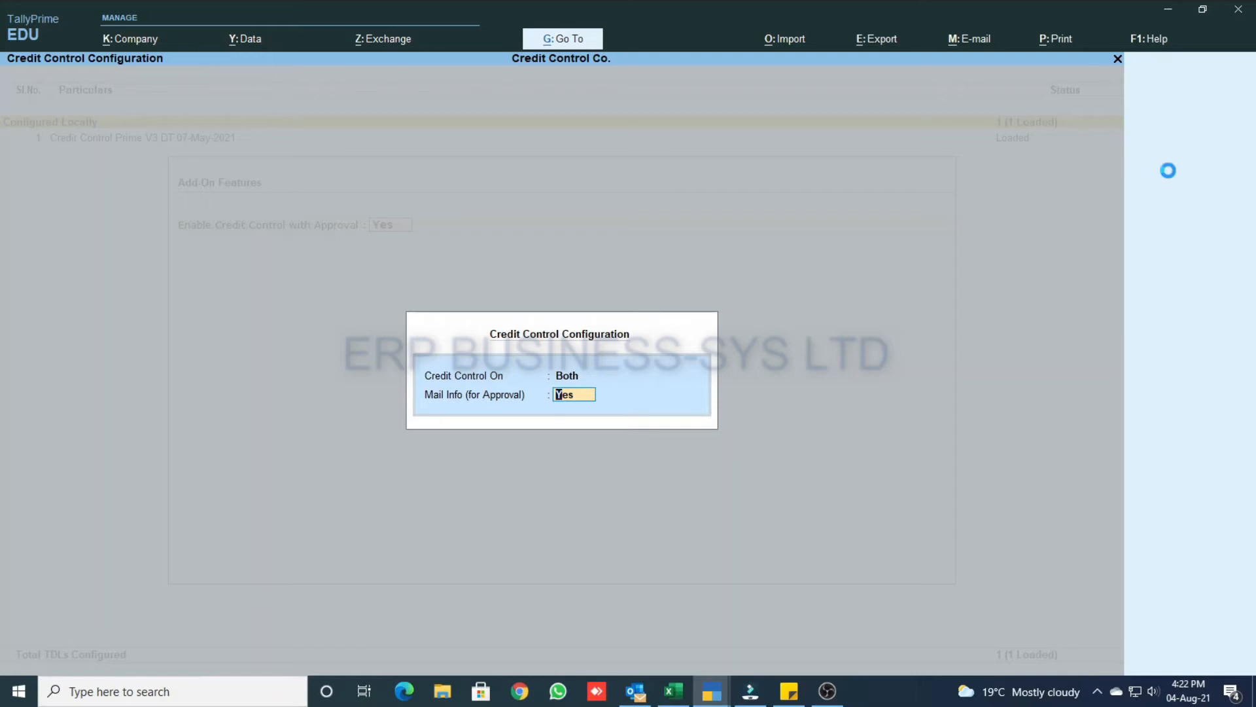
Step: Enable approval mail through Gmail, keep the existing sender and OTP recipient details, and accept
key(Return)
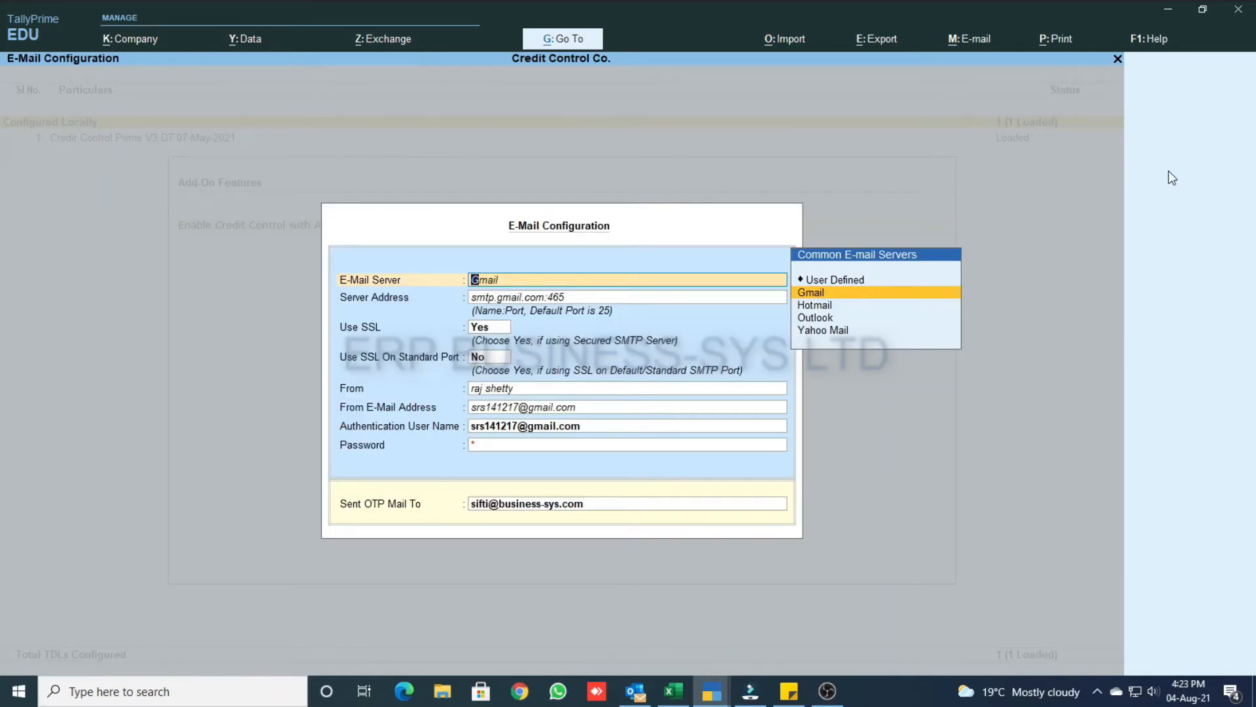
key(Return)
key(Return)
key(Return)
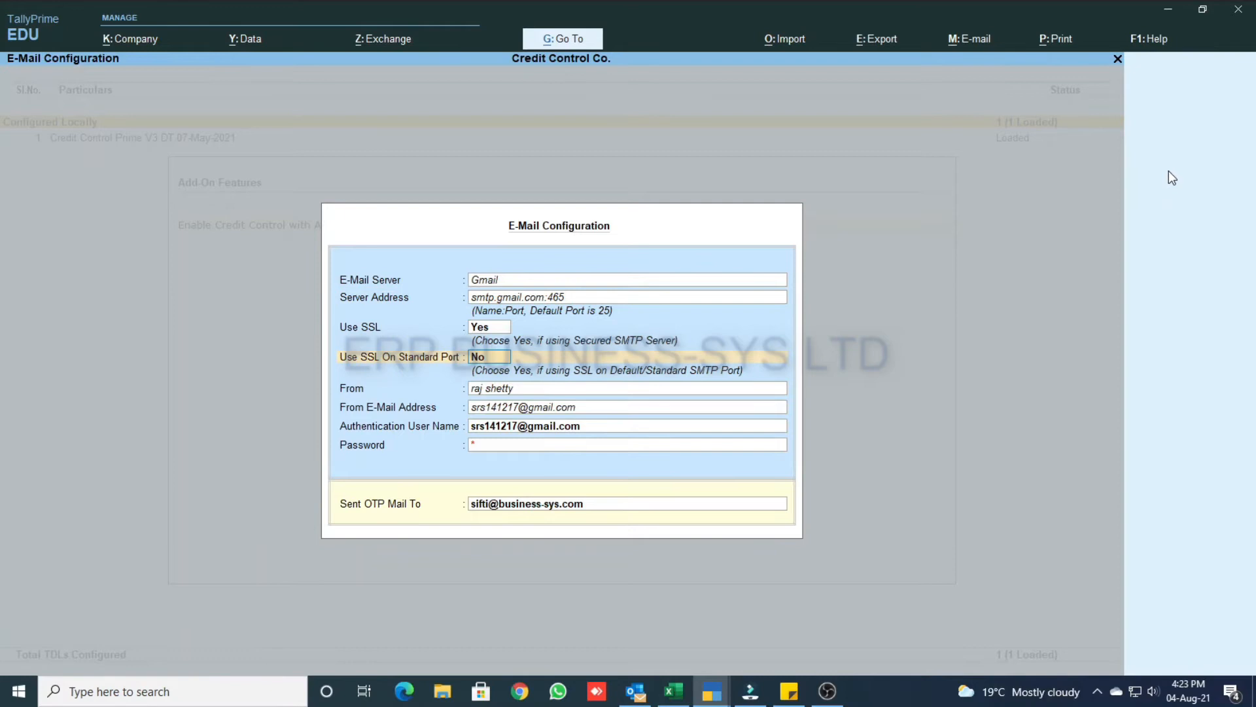
key(Return)
key(Return)
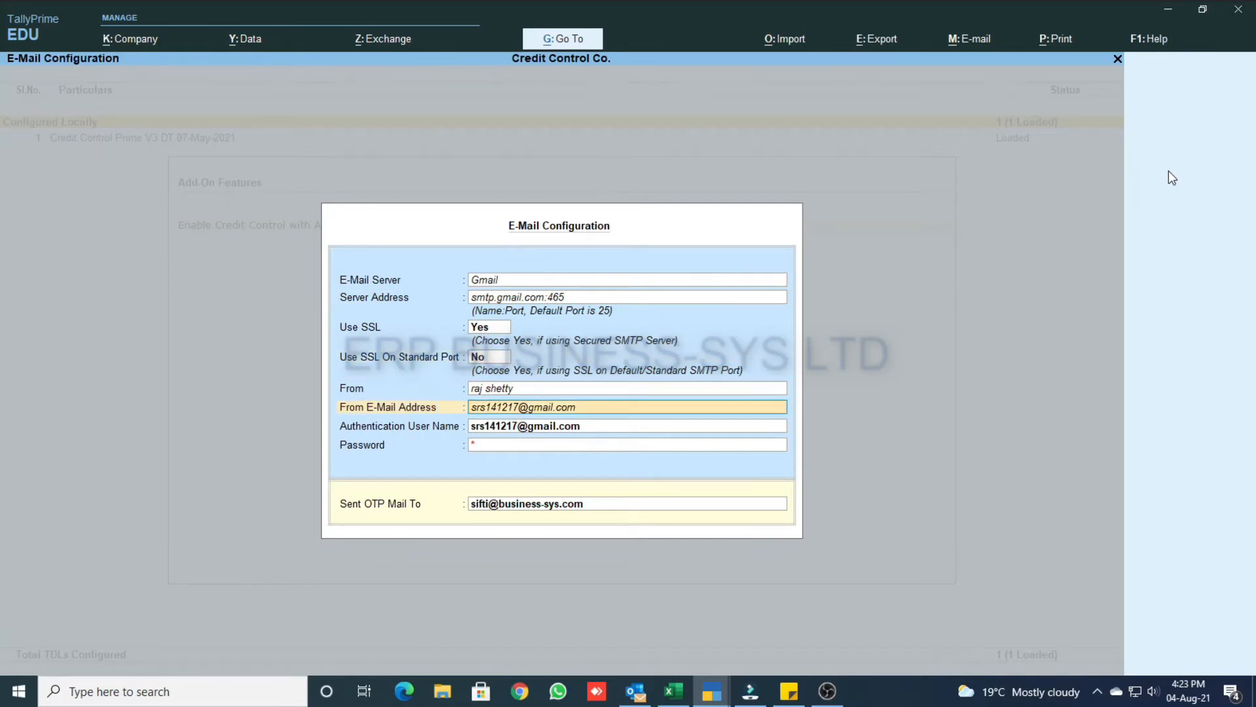
key(Return)
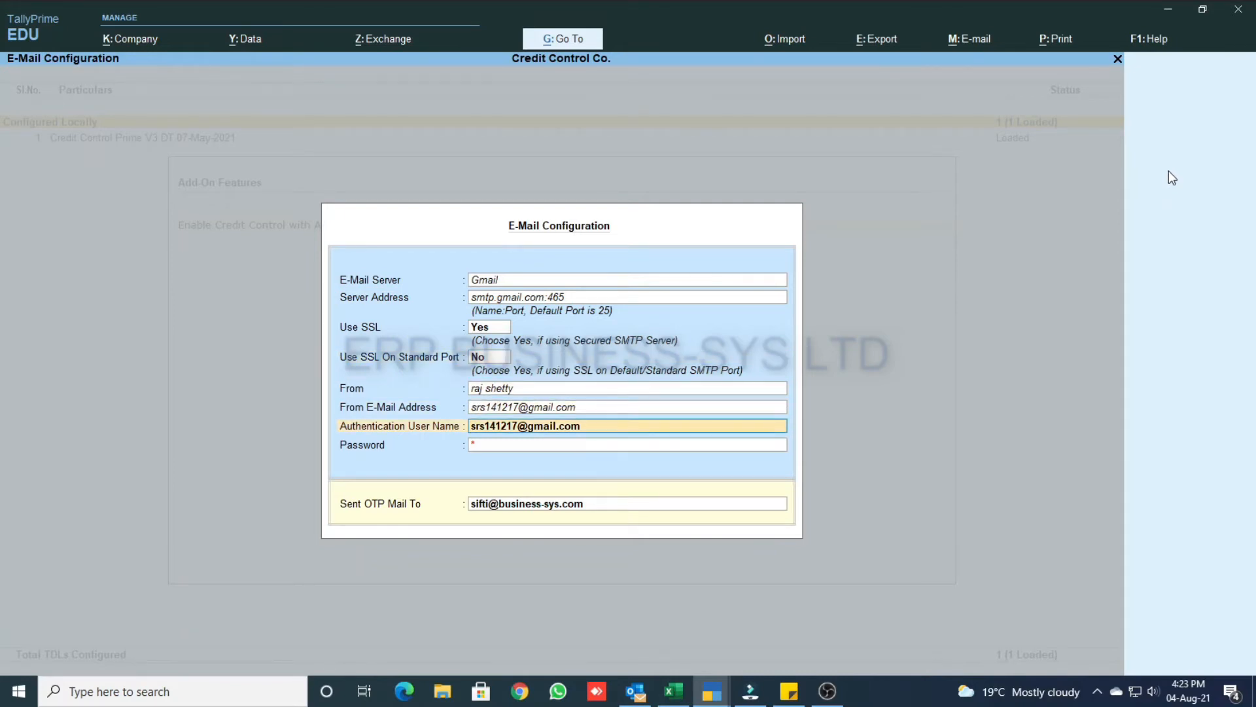
key(Return)
key(Return)
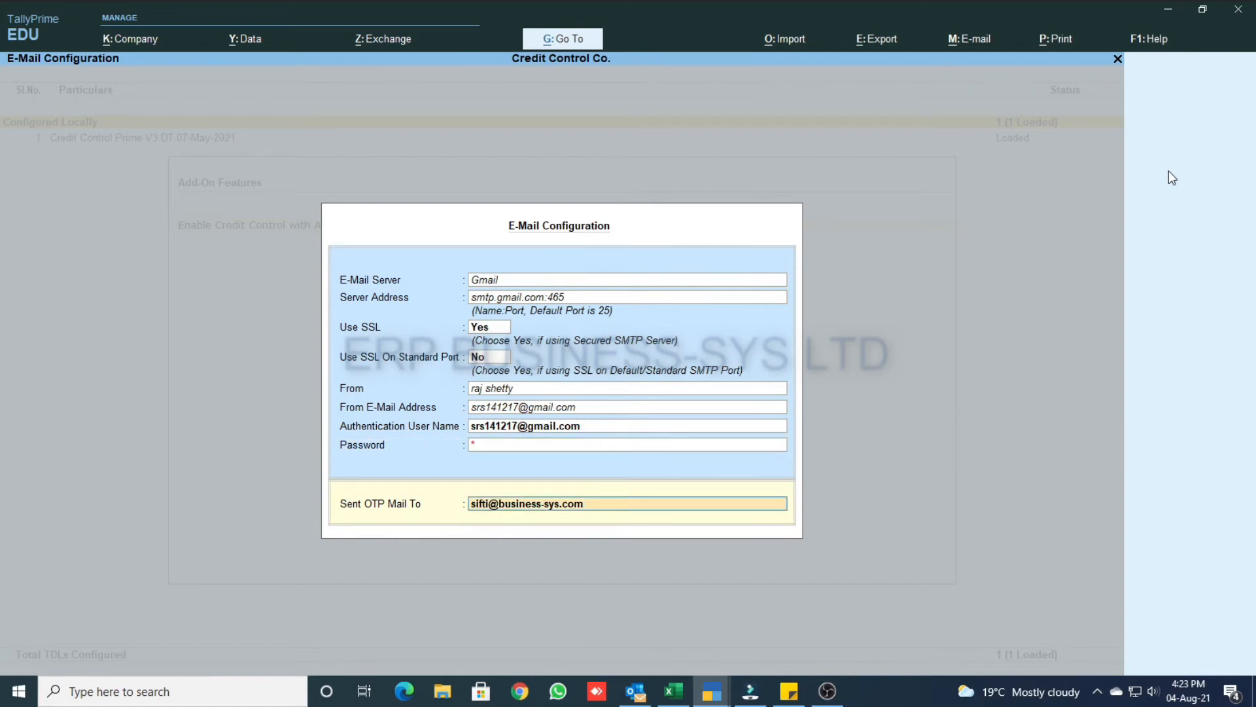
key(Return)
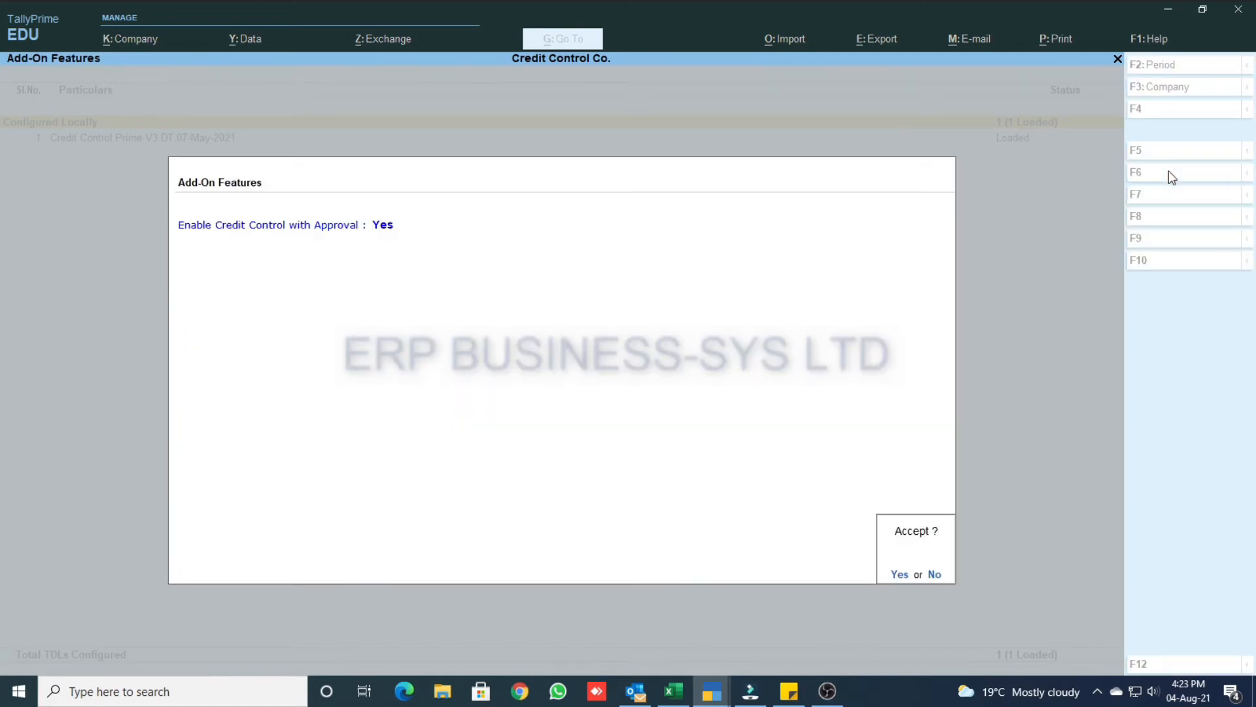
key(Return)
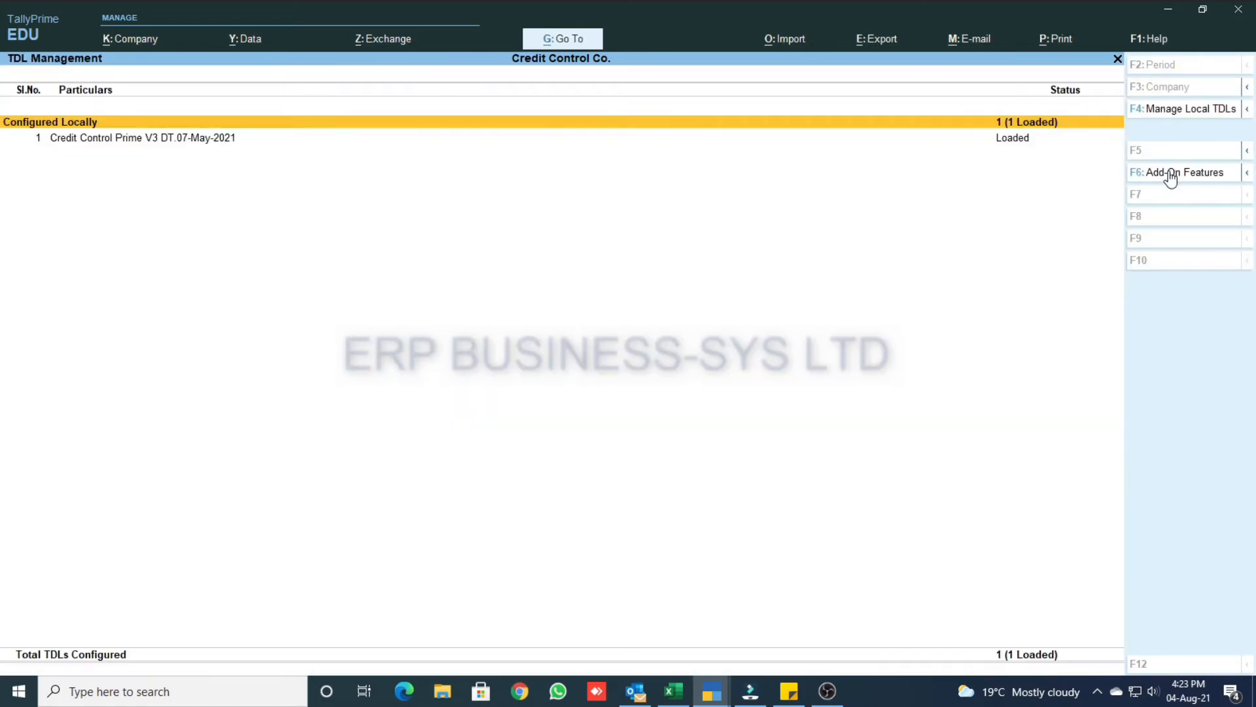
key(Escape)
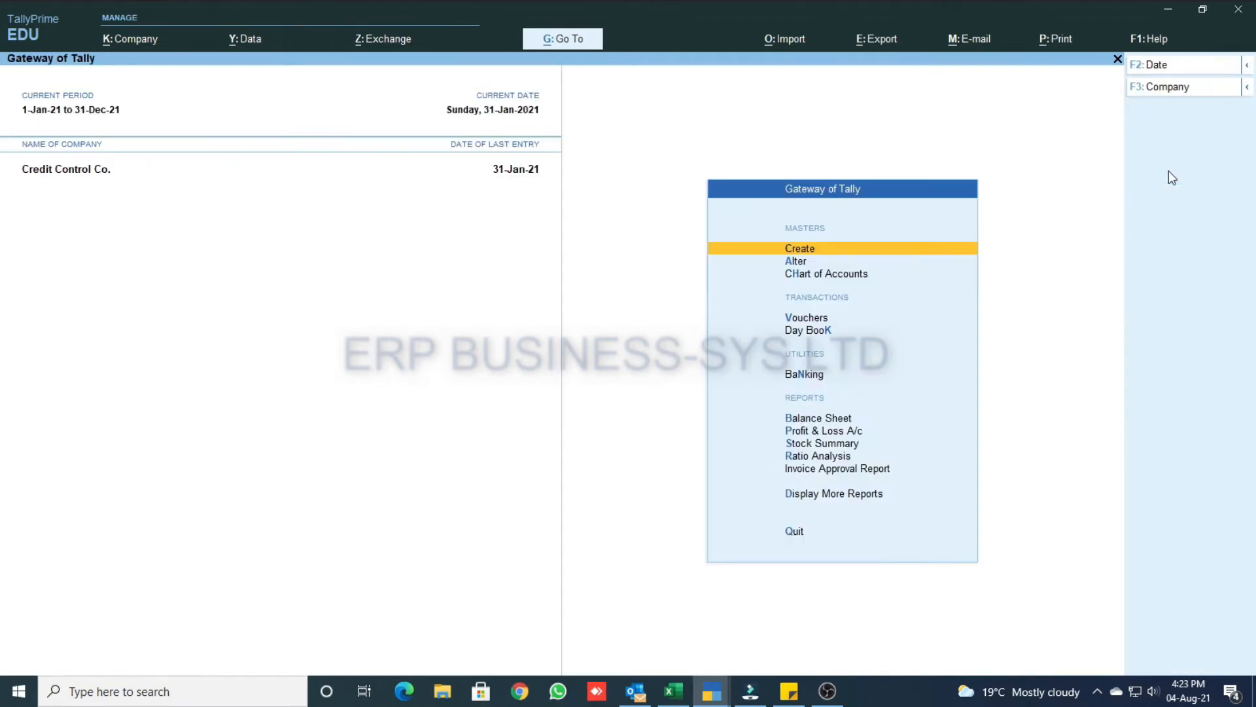
Step: Review CUSTOMER 1's ledger, with a 15,000.00 credit limit and 5-day credit period, without changes
key(Down)
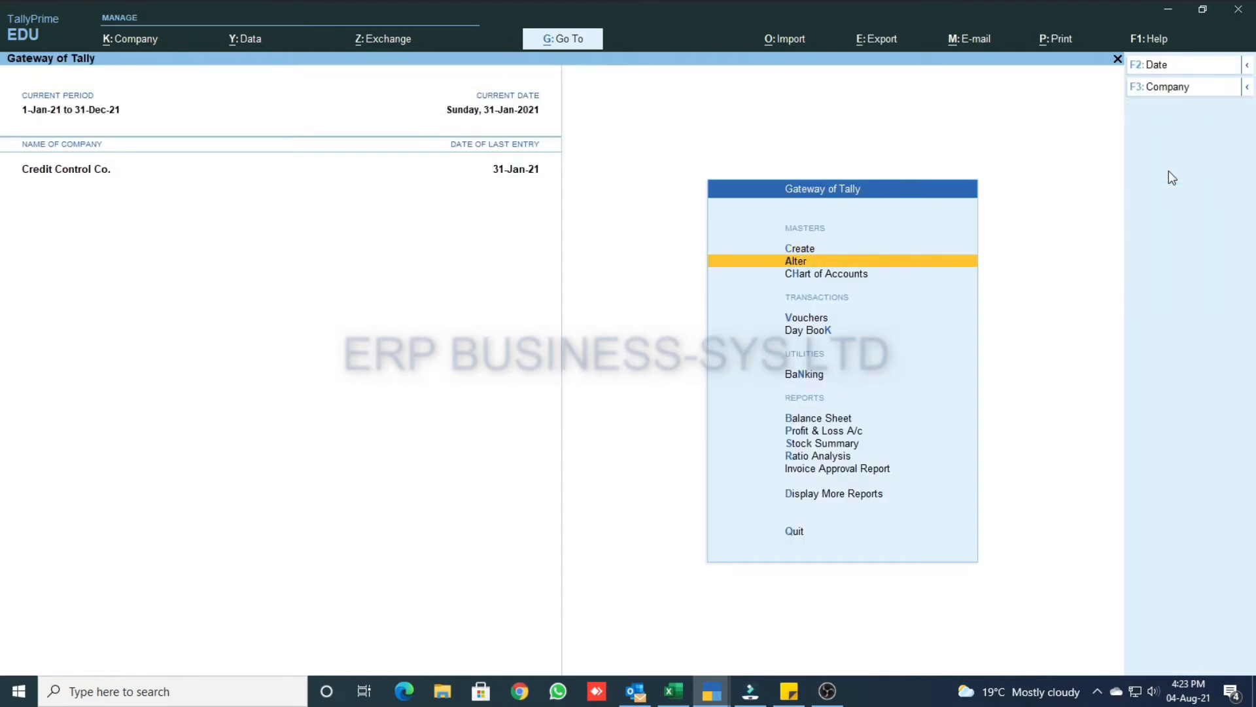
key(Return)
key(Down)
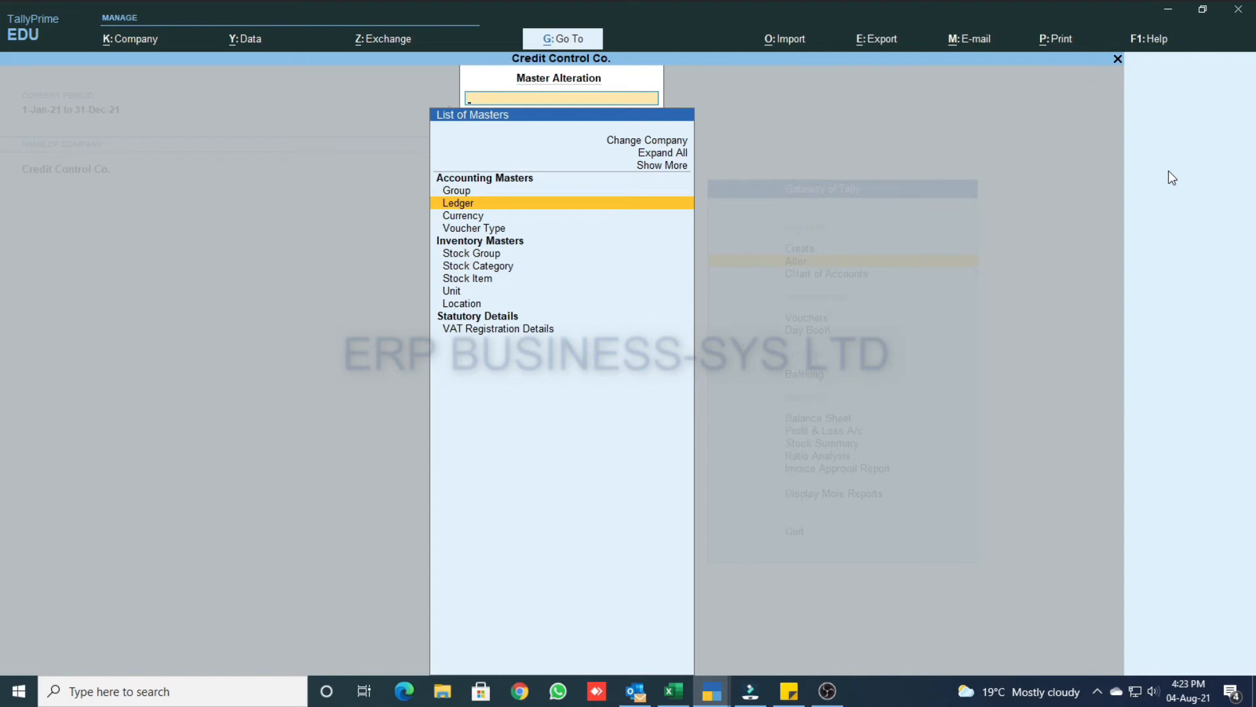
key(Return)
key(Down)
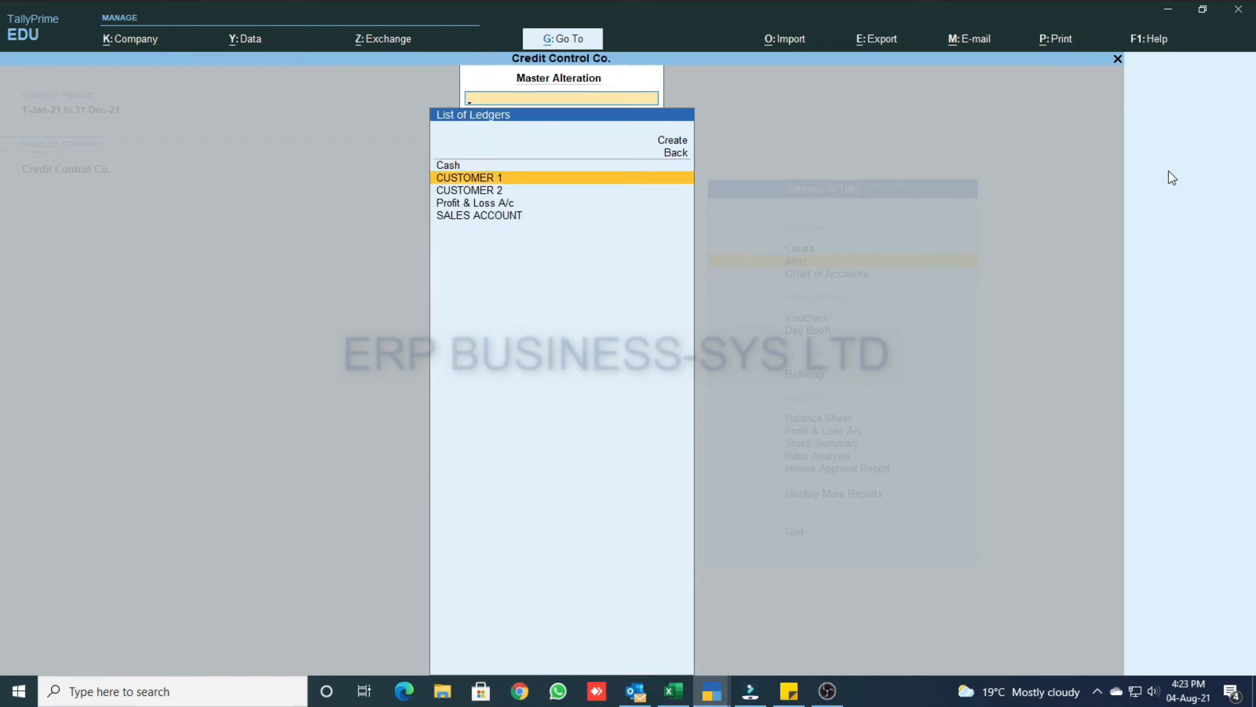
key(Return)
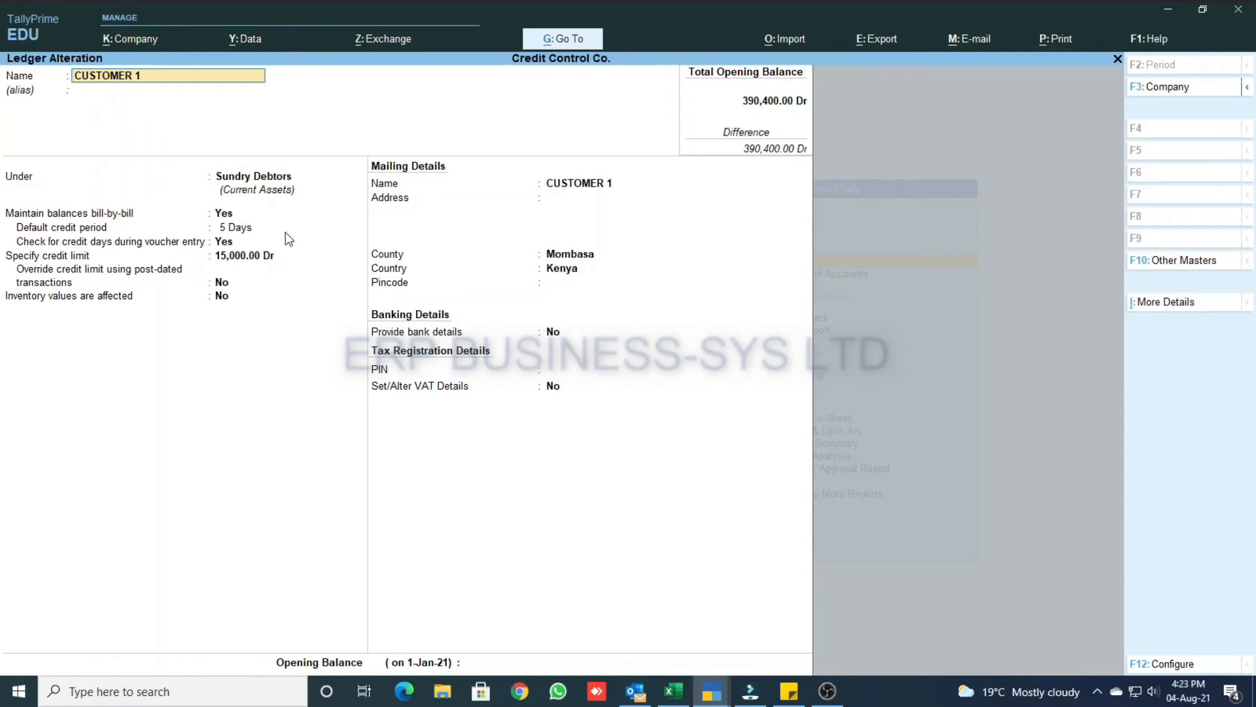
key(Escape)
key(Return)
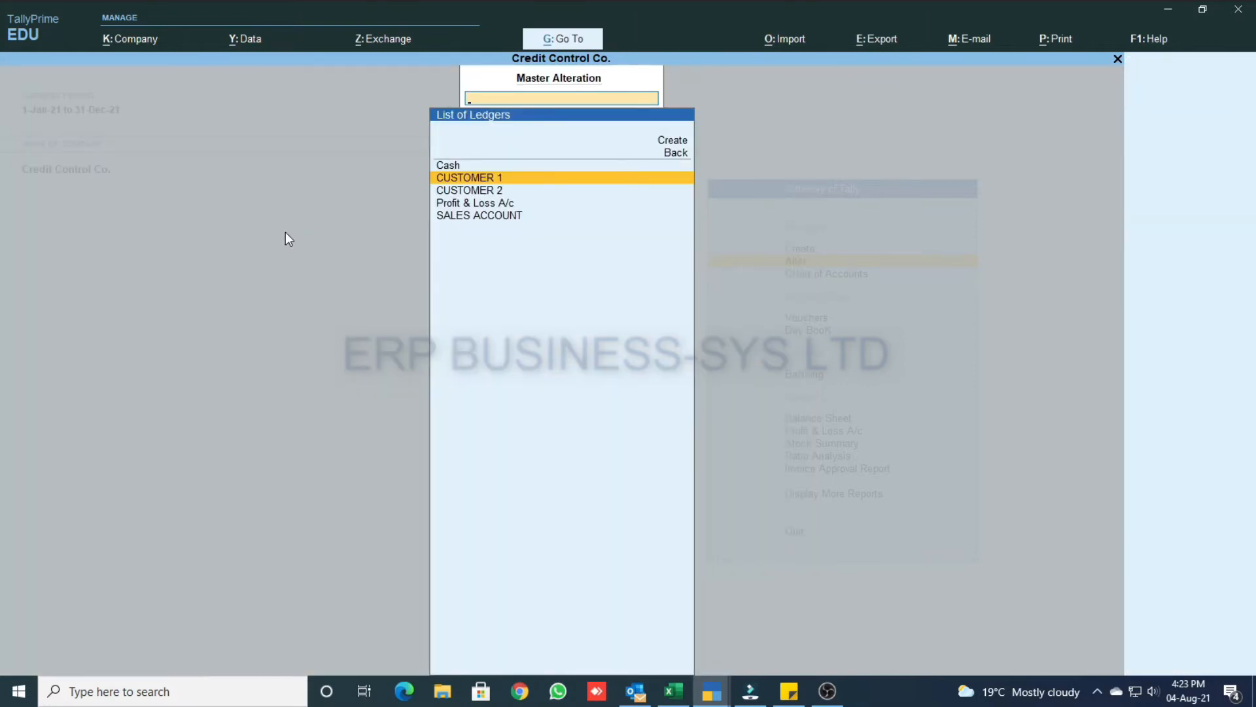
key(Escape)
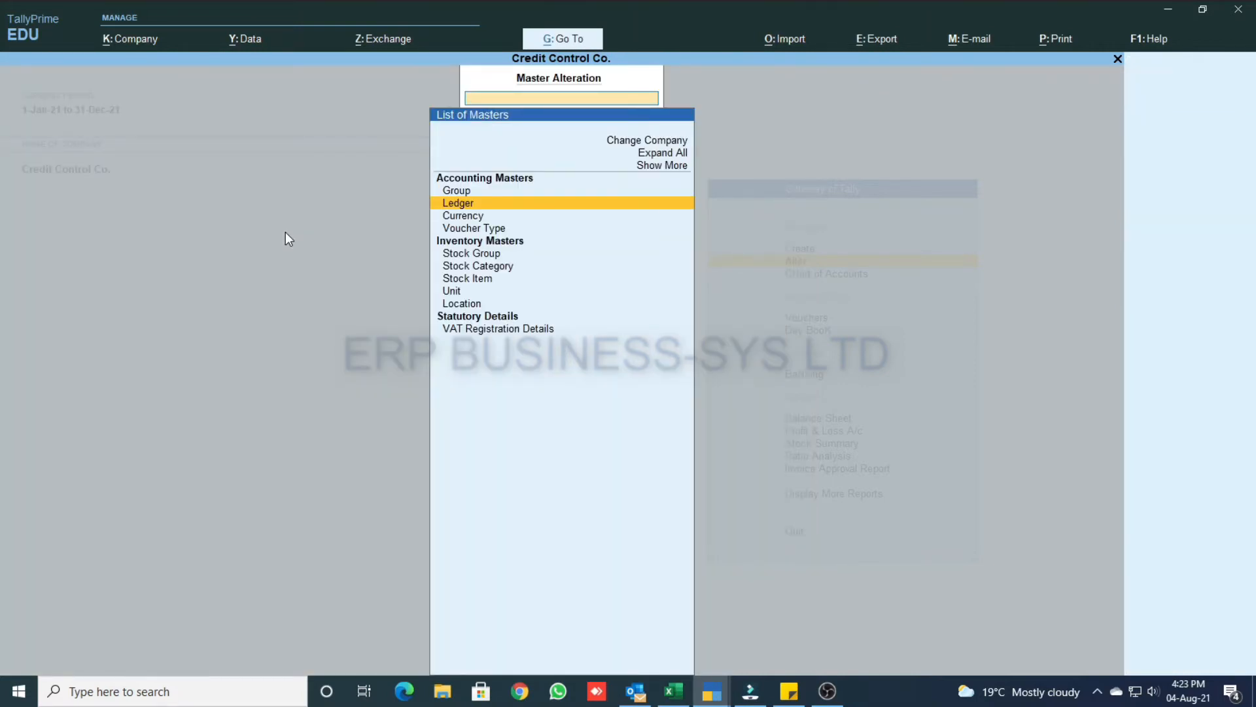
key(Escape)
key(Down)
key(Down)
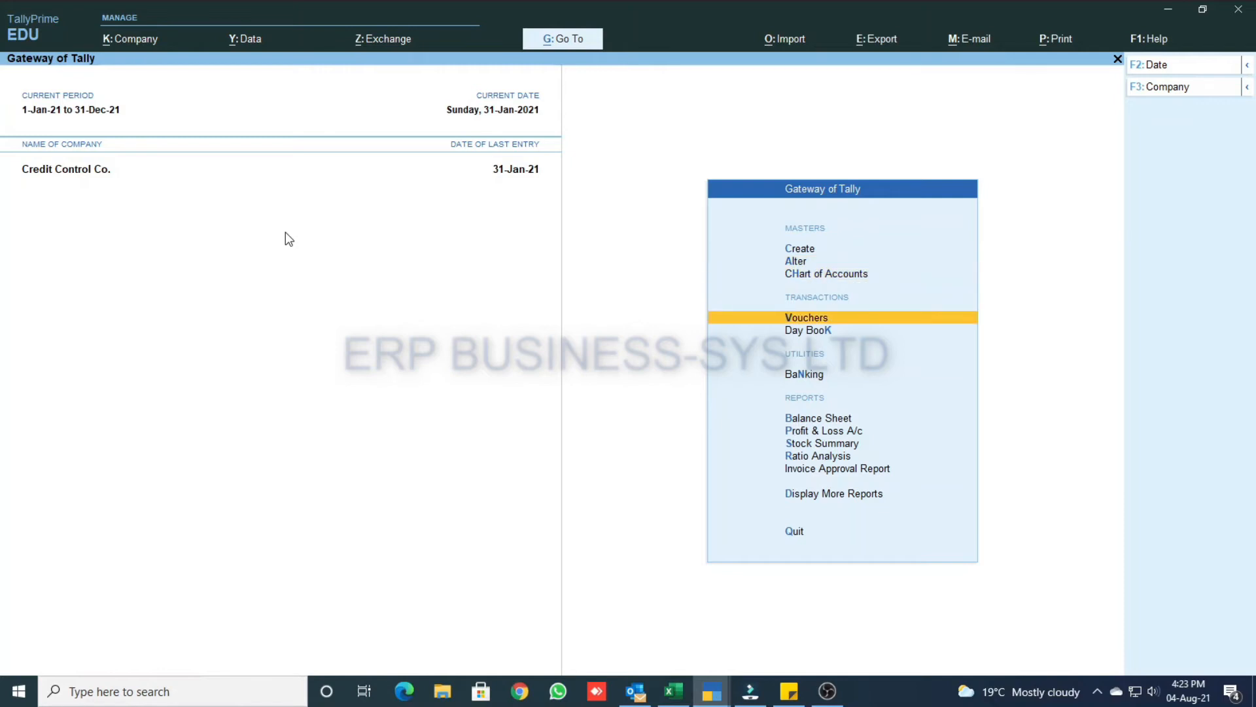
Step: Start sales voucher No. 8 with CUSTOMER 1 as party, dismissing the overdue bills warning
key(Return)
key(alt+Tab)
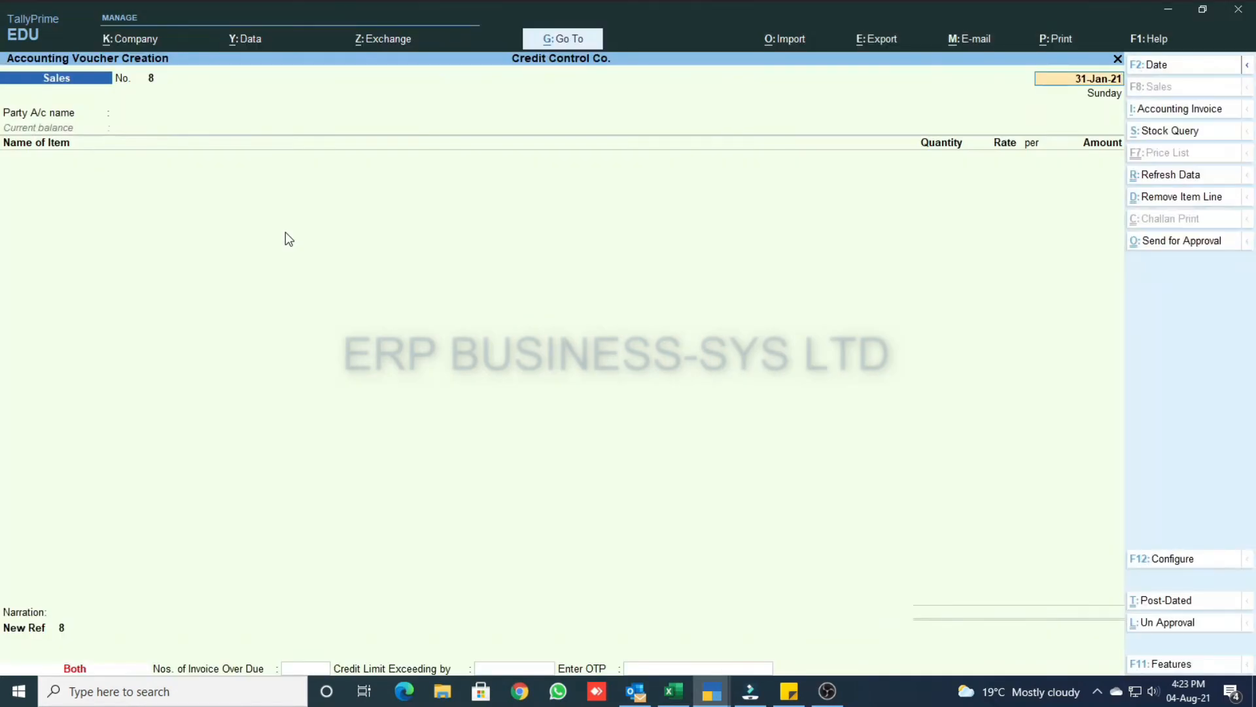
key(Return)
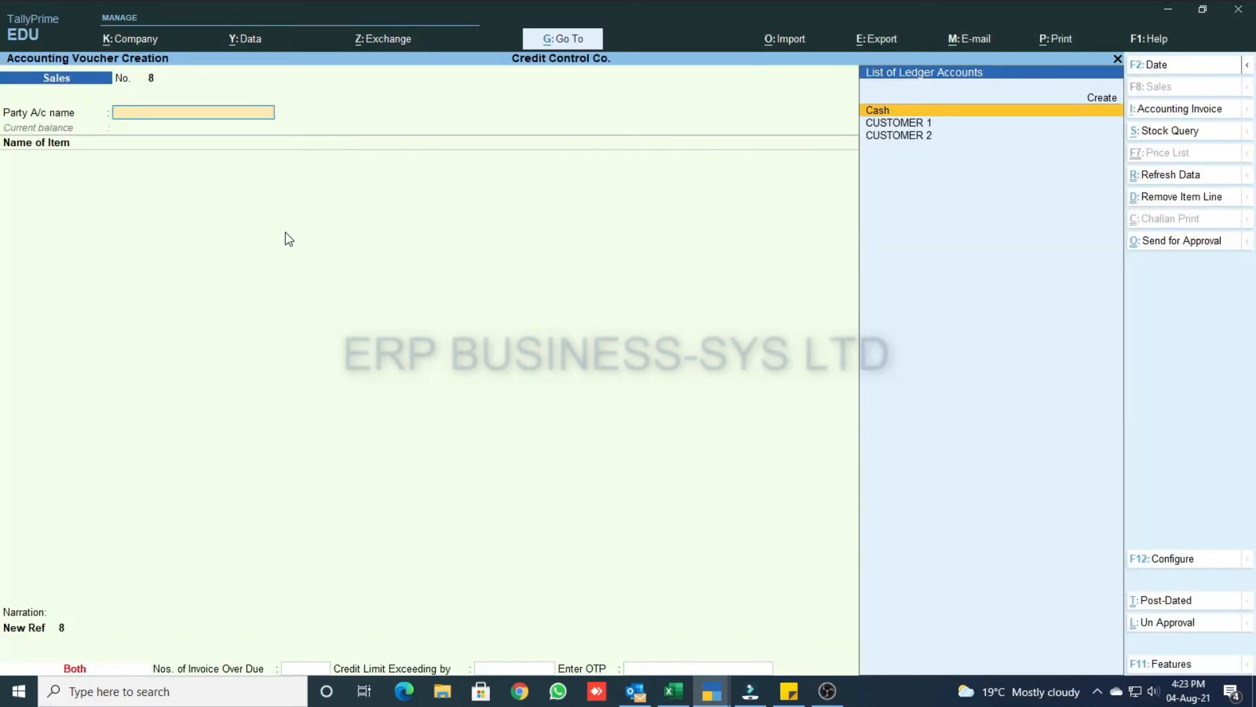
key(Down)
key(Return)
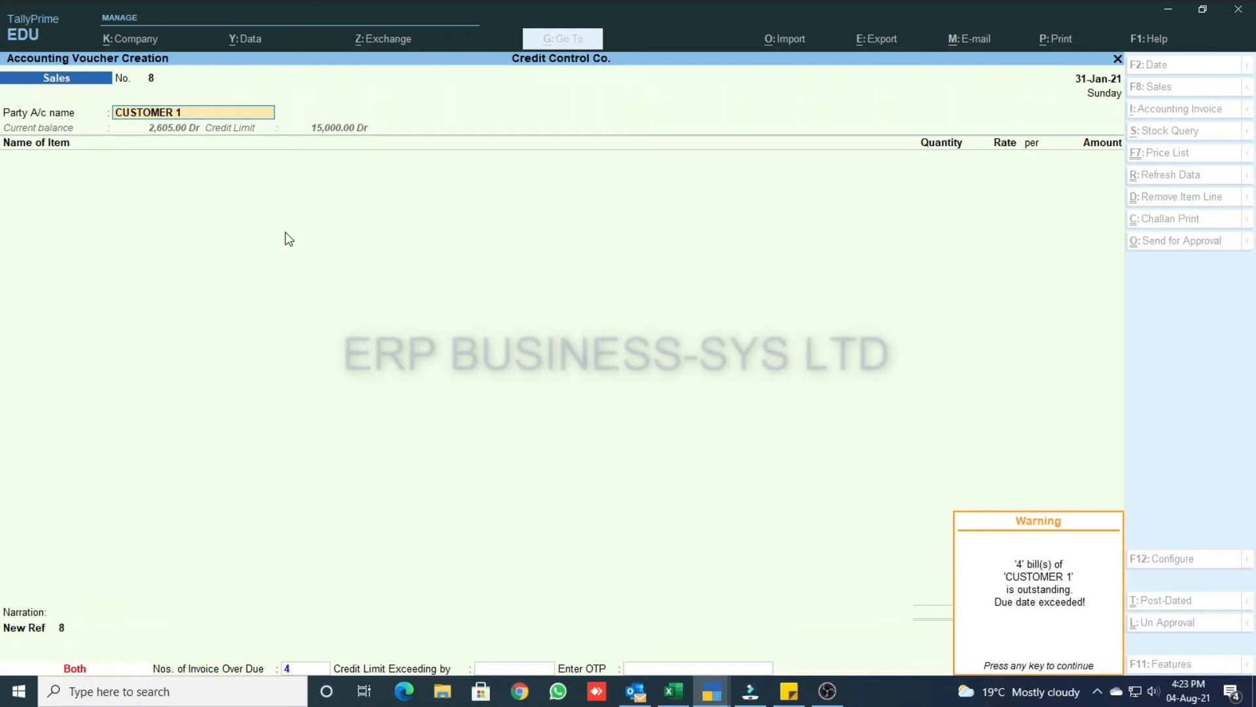
key(Return)
Step: Add 1 ROLL of Item Y at 900.00 and finish the item lines
key(Down)
key(Down)
key(Return)
text(1)
key(Return)
key(Return)
key(Return)
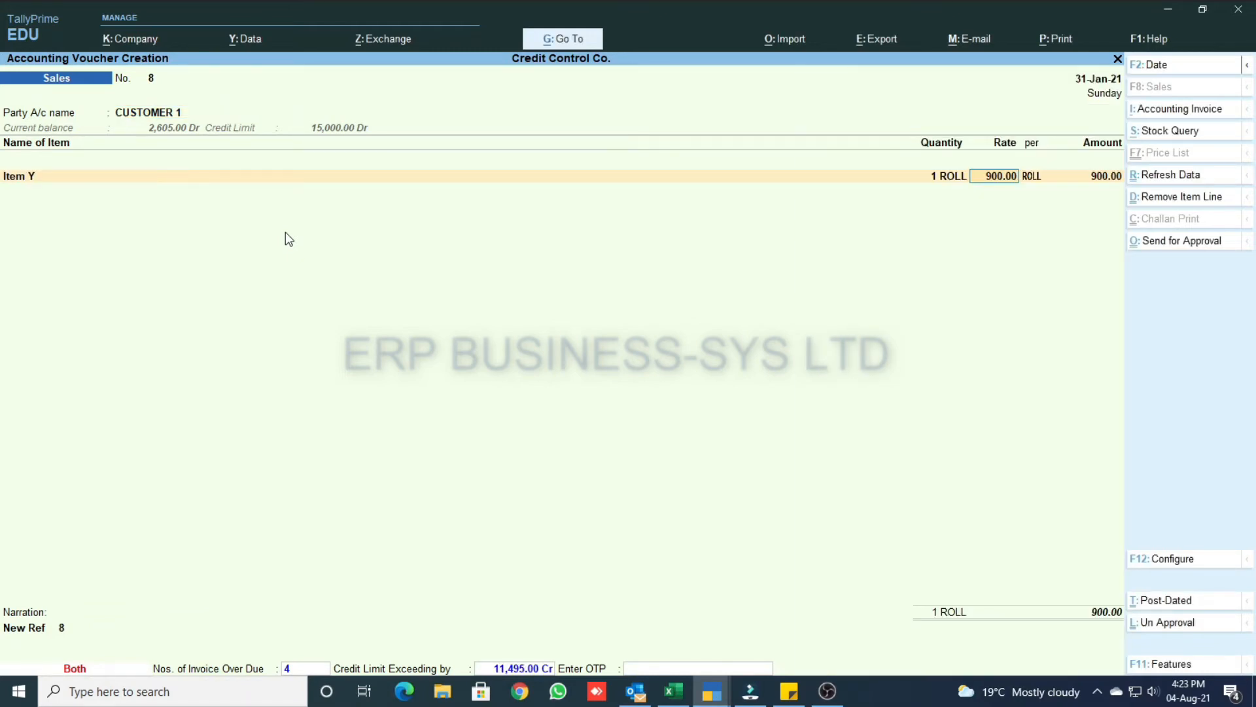
key(Return)
key(Return)
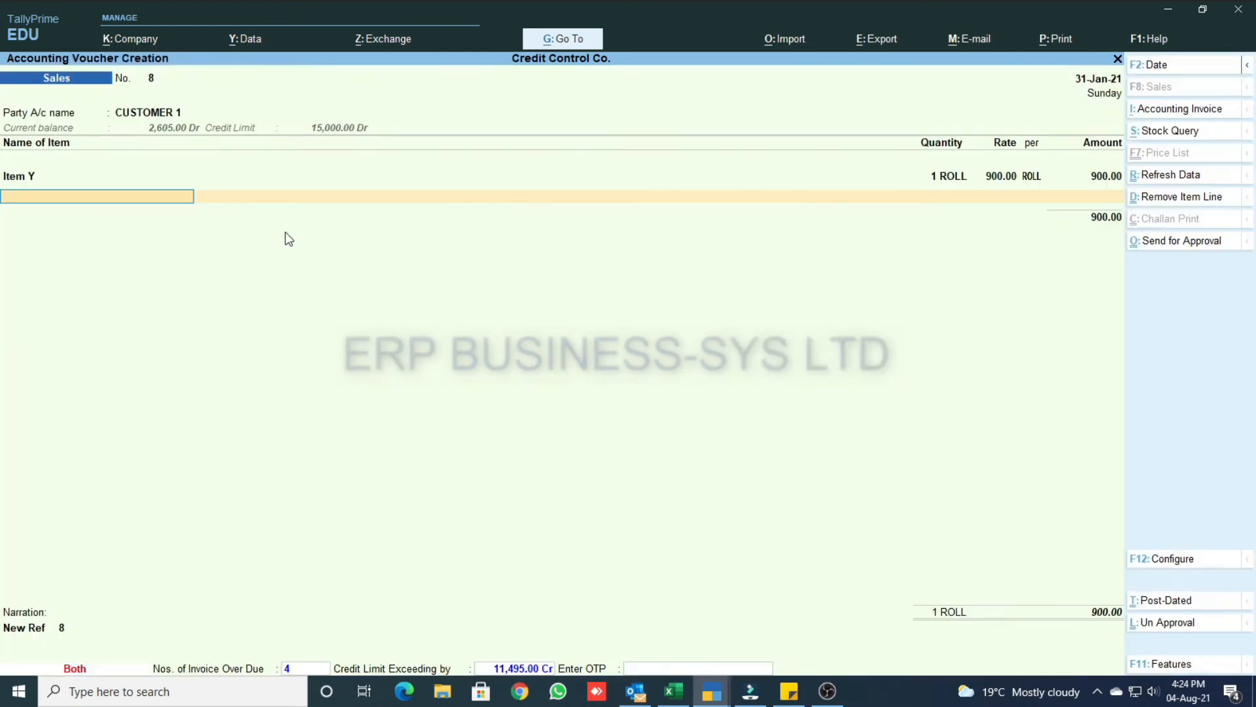
key(Return)
key(Return)
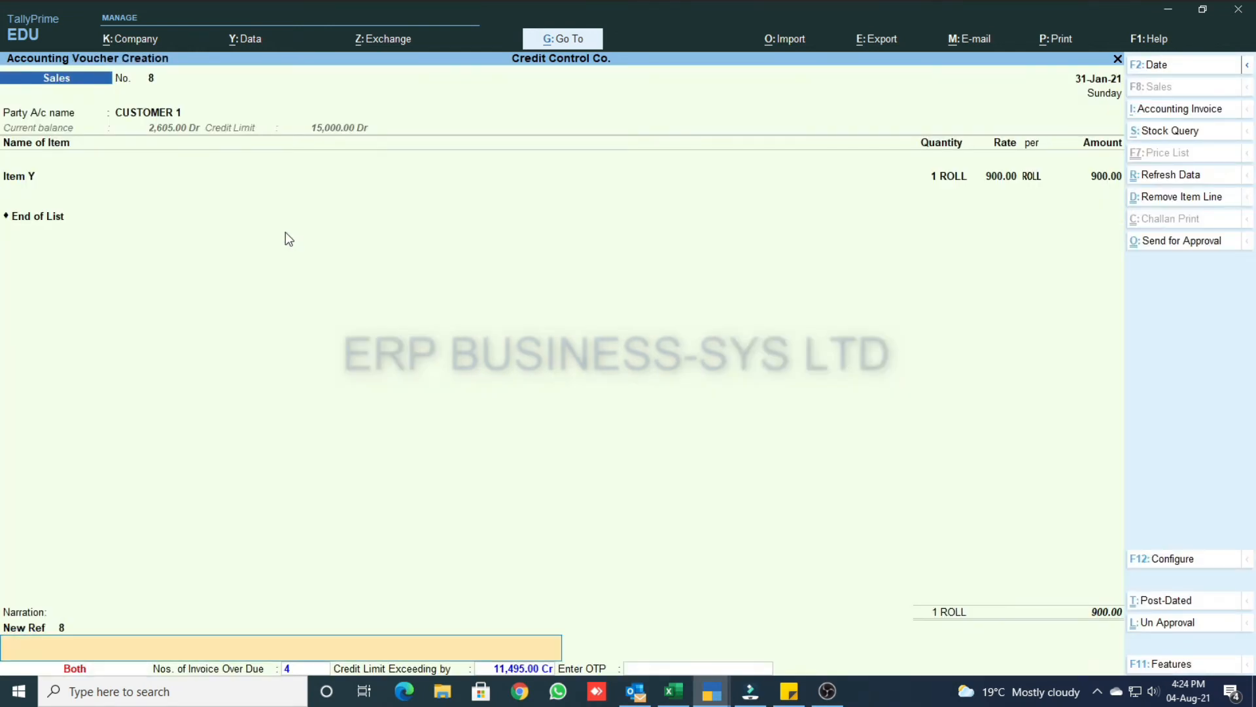
key(Return)
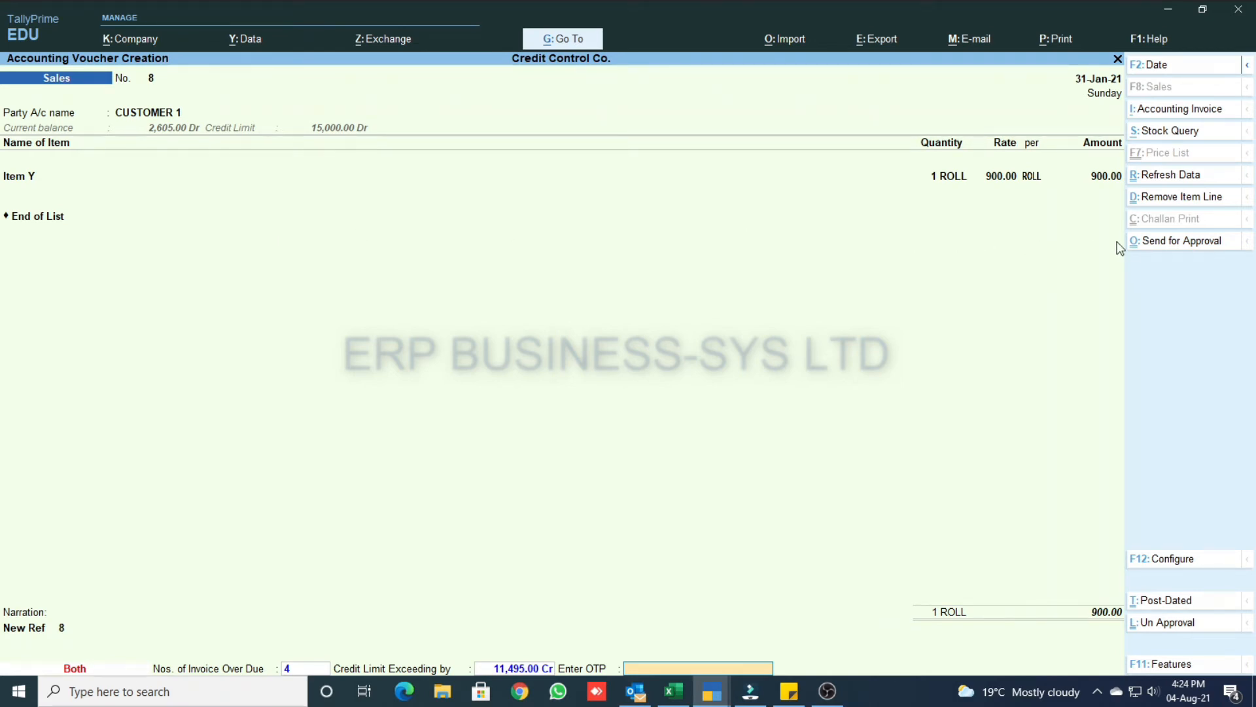
Step: Send invoice 8 for approval with the reason 'cheque will be received on monday'
click(1135, 243)
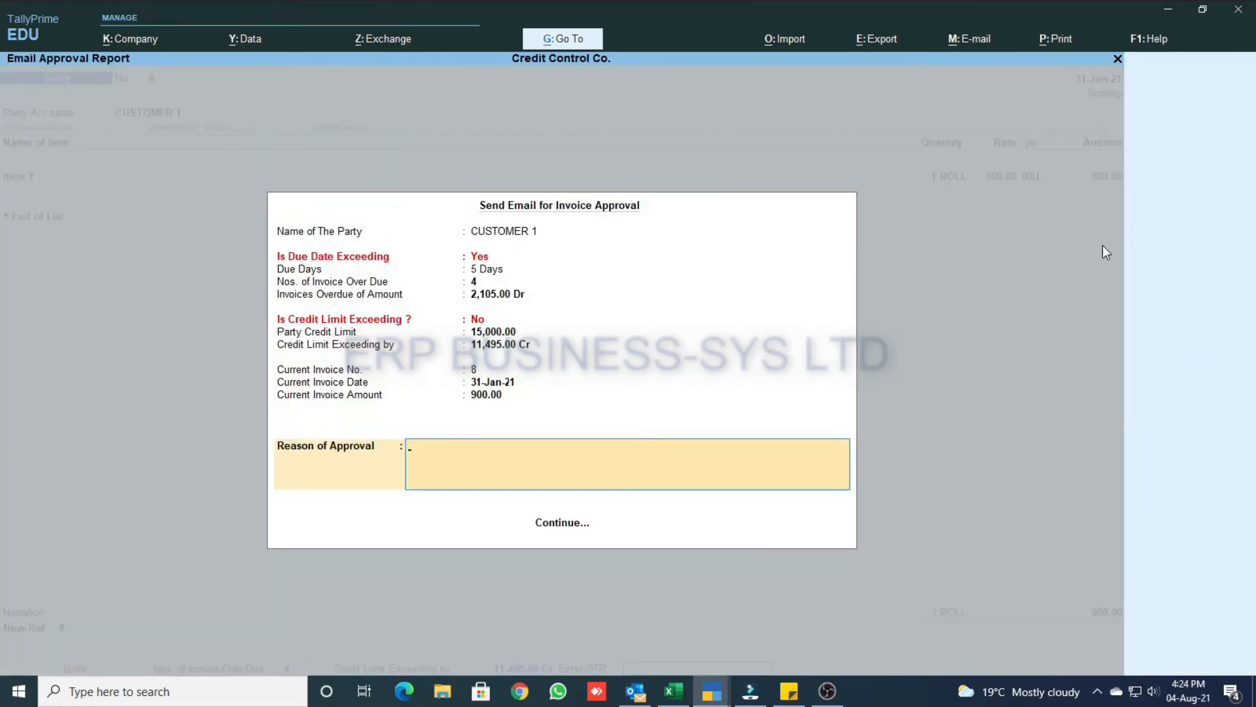
text(cheque will be)
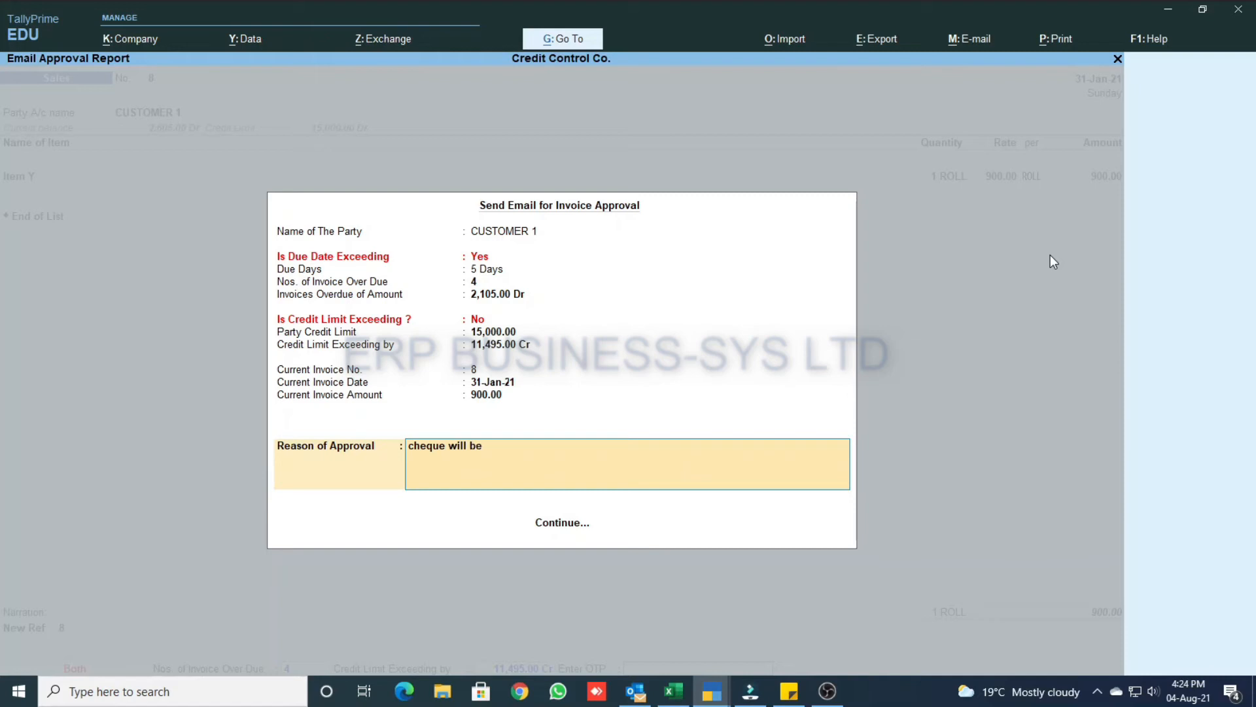
text( received on monday)
key(Return)
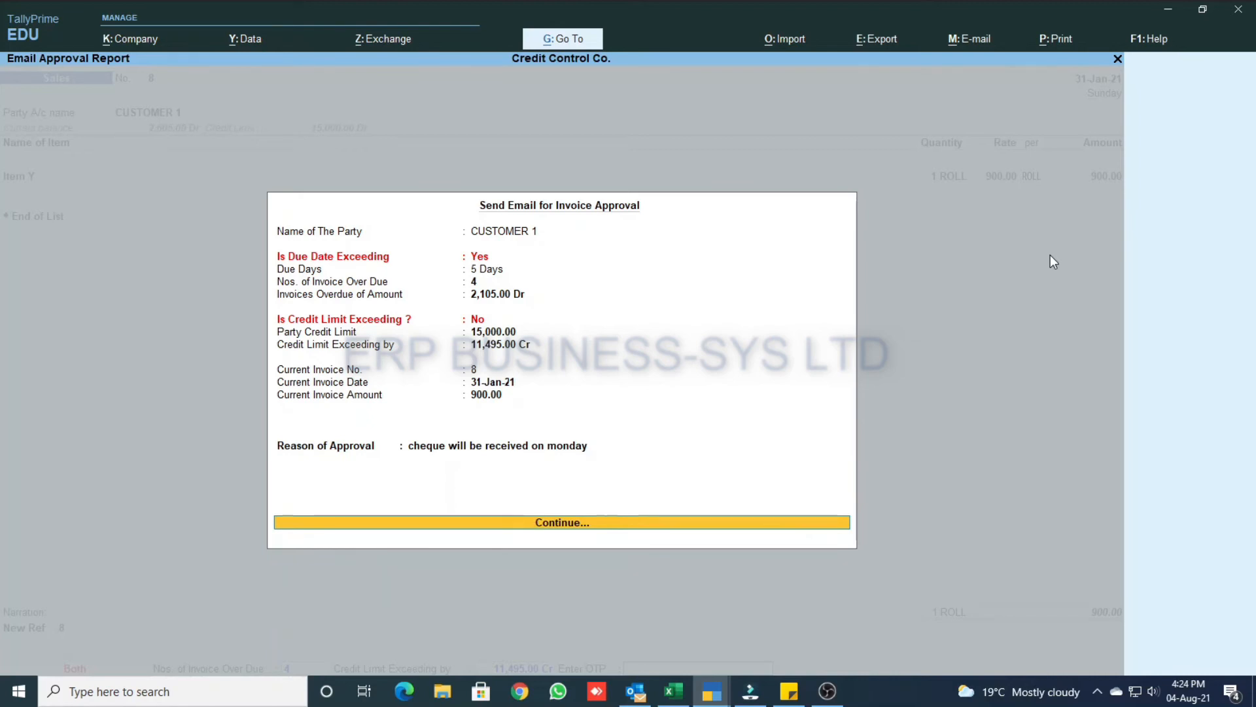
key(Return)
key(Return)
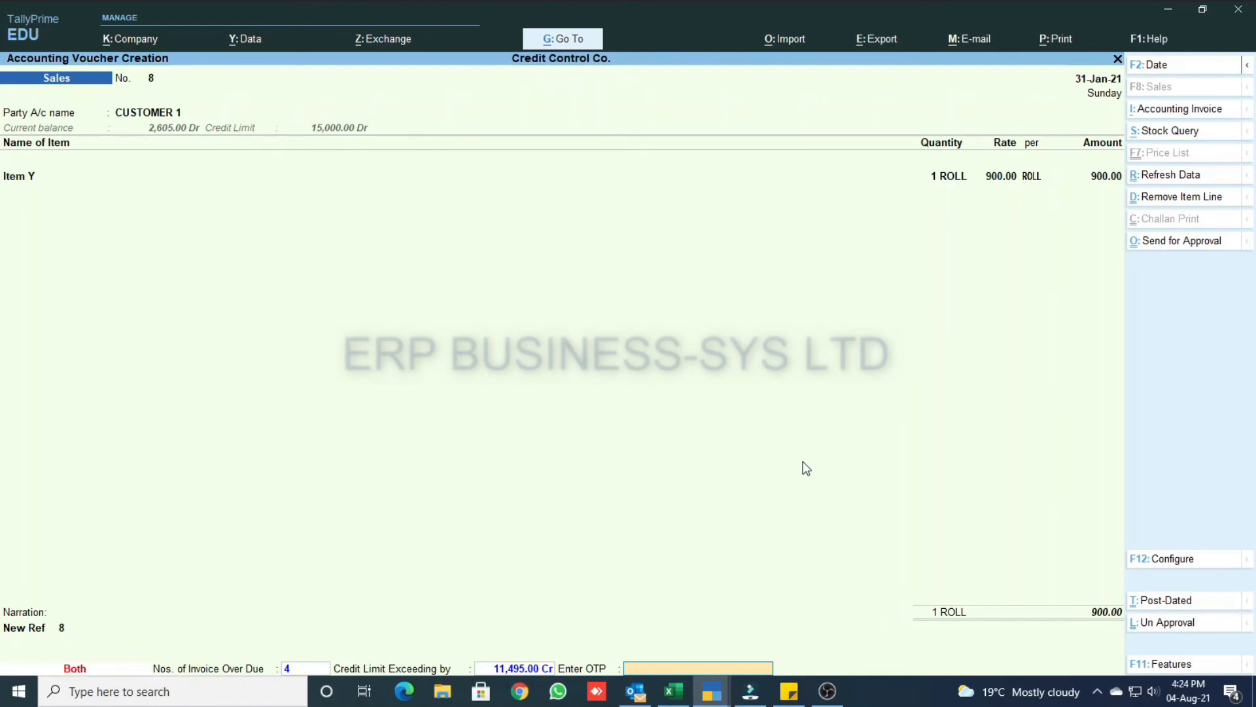
Step: In Outlook, open the newest approval email's Invoice for Approval.pdf and scroll to the OTP
click(638, 693)
click(358, 223)
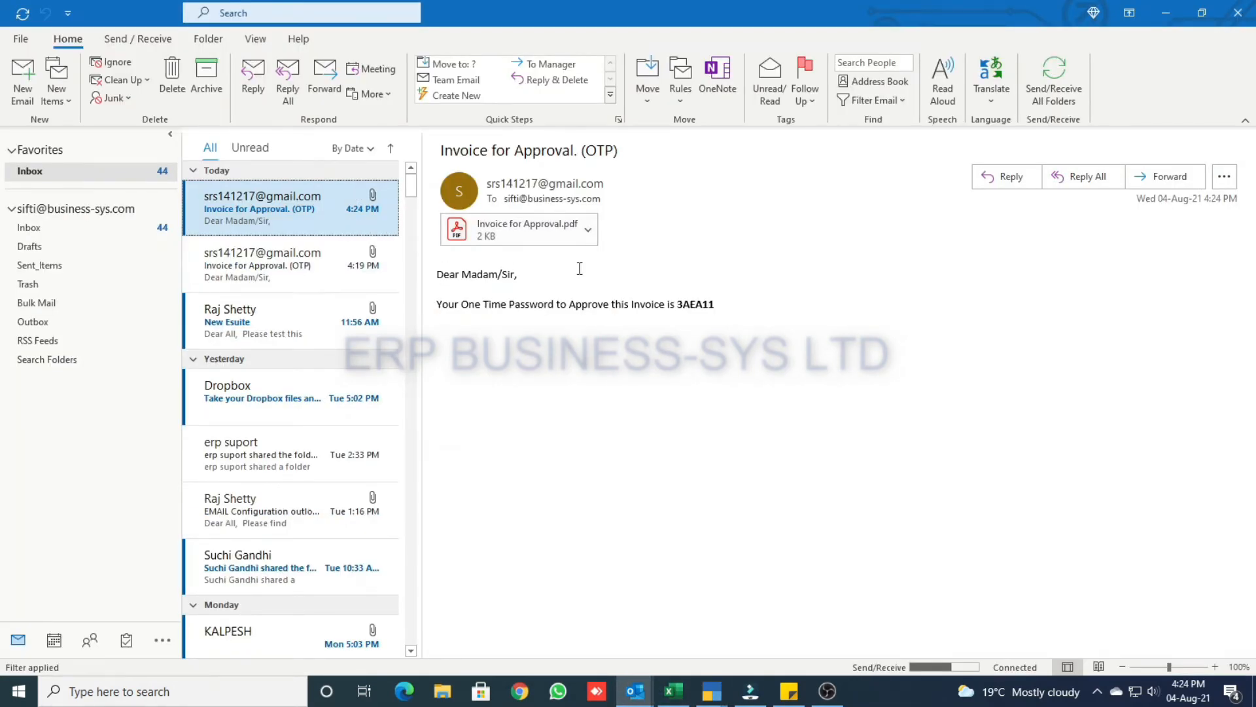
click(522, 239)
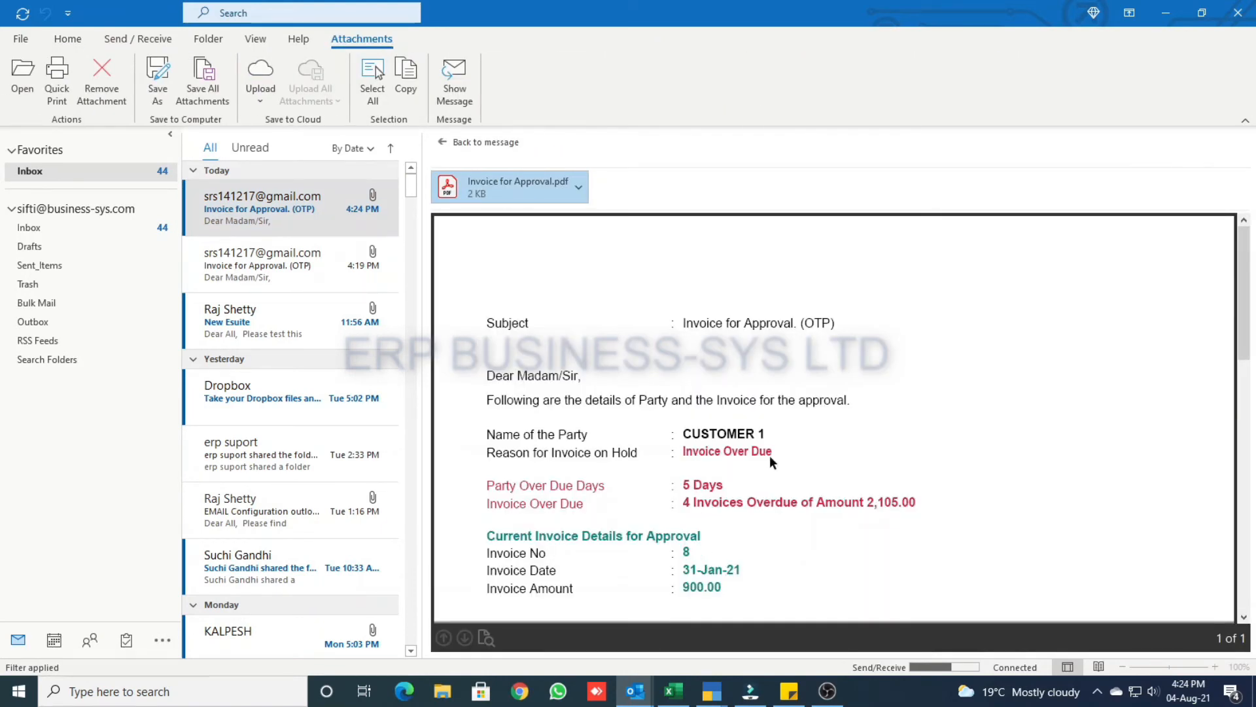
scroll(874, 401, down, 3)
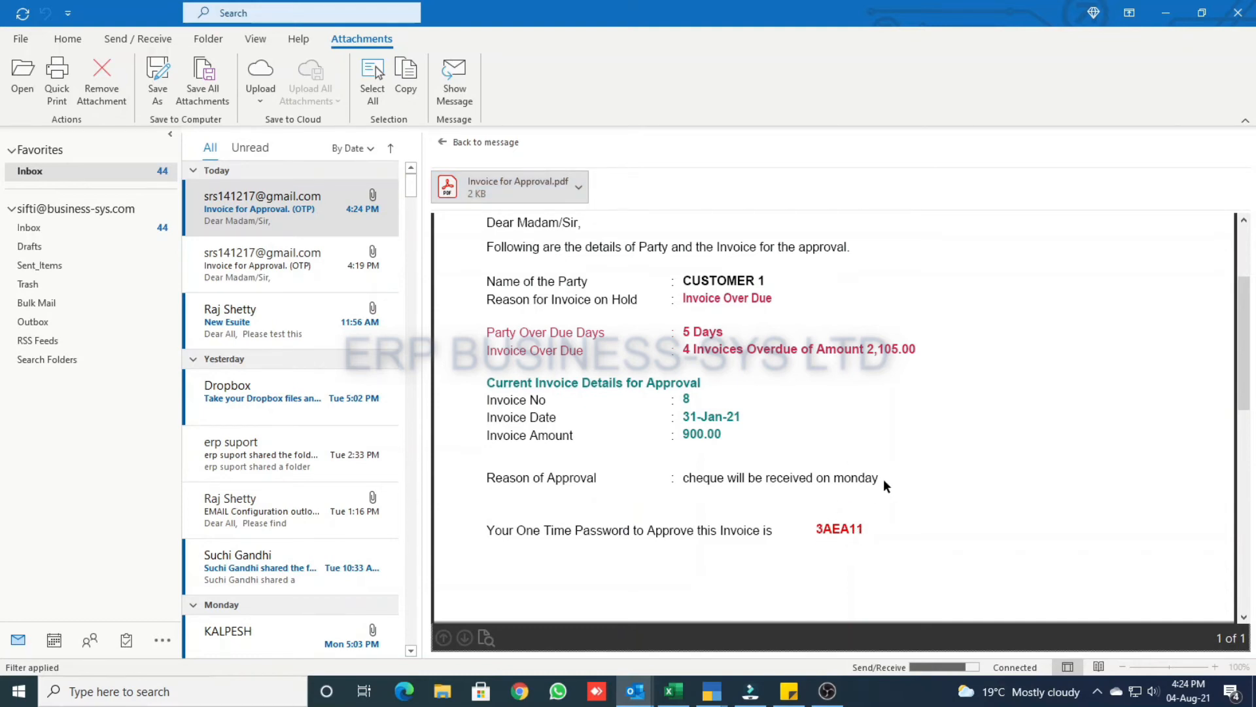
key(alt+Tab)
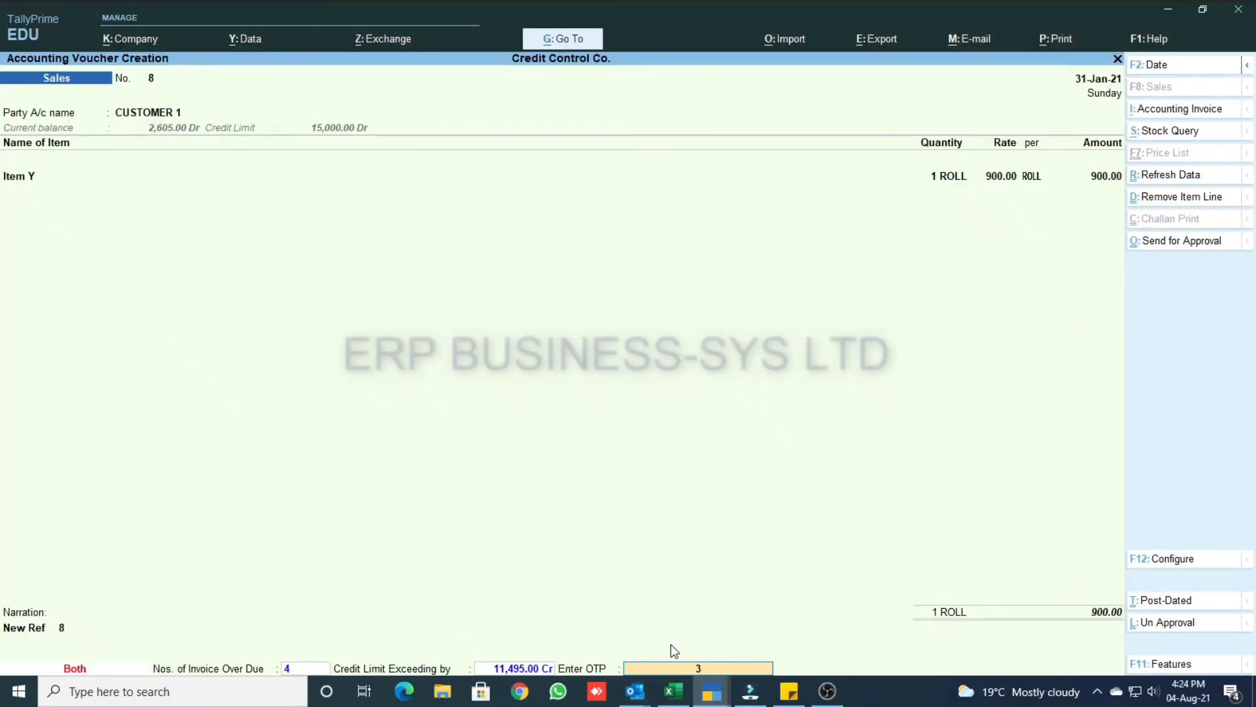
Step: Enter the emailed OTP and accept, saving invoice 8 and starting voucher No. 9
key(Return)
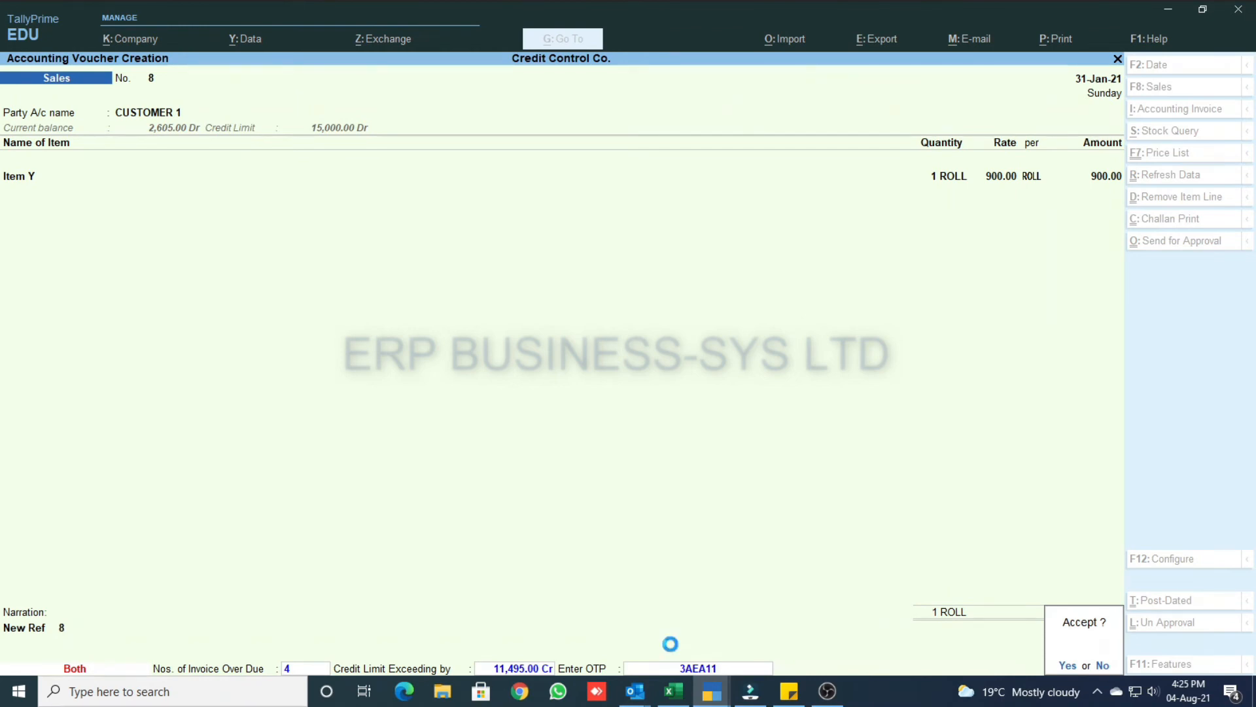
key(Return)
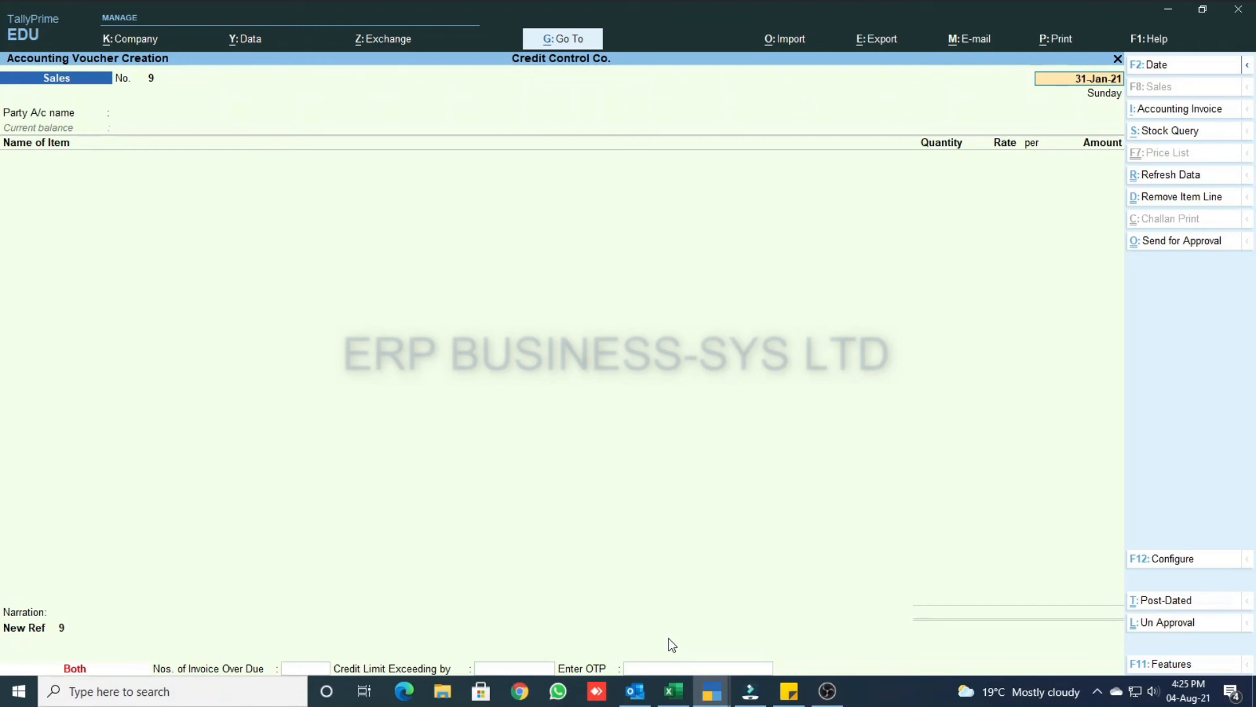
key(Return)
Step: Bill CUSTOMER 2 on voucher 9 for 1 PCS of Pencils at 1,000.00
key(Down)
key(Down)
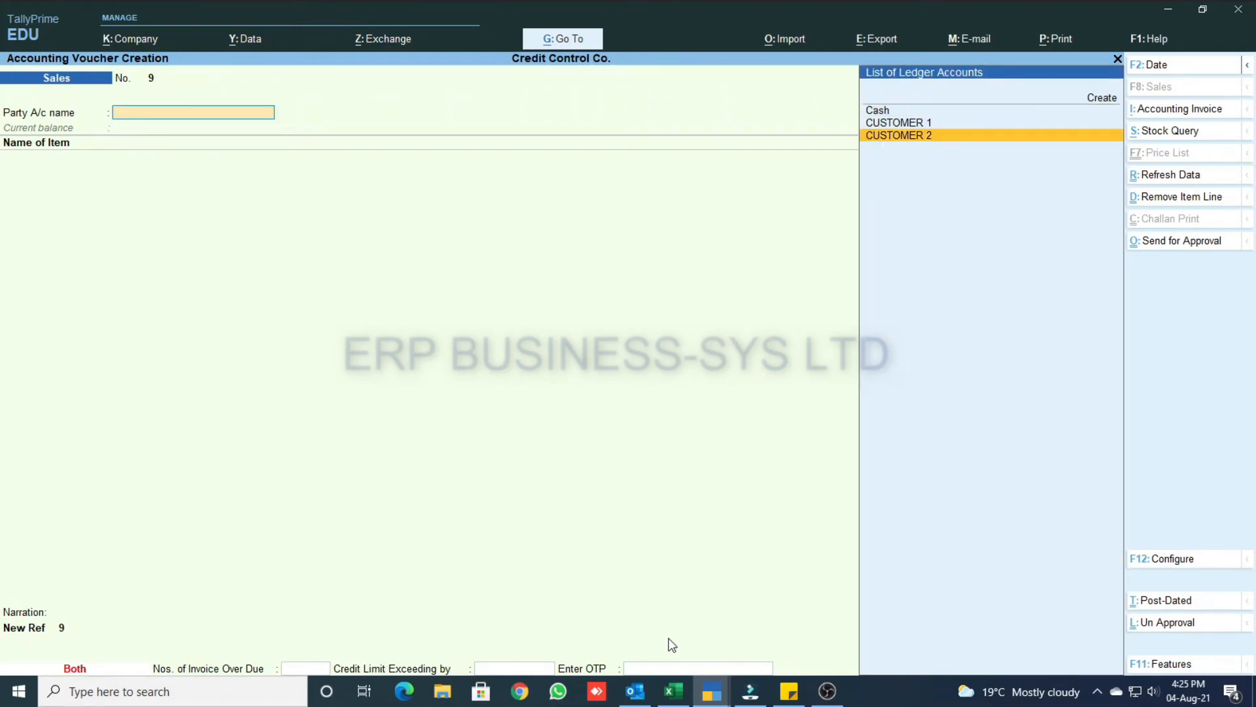
key(Return)
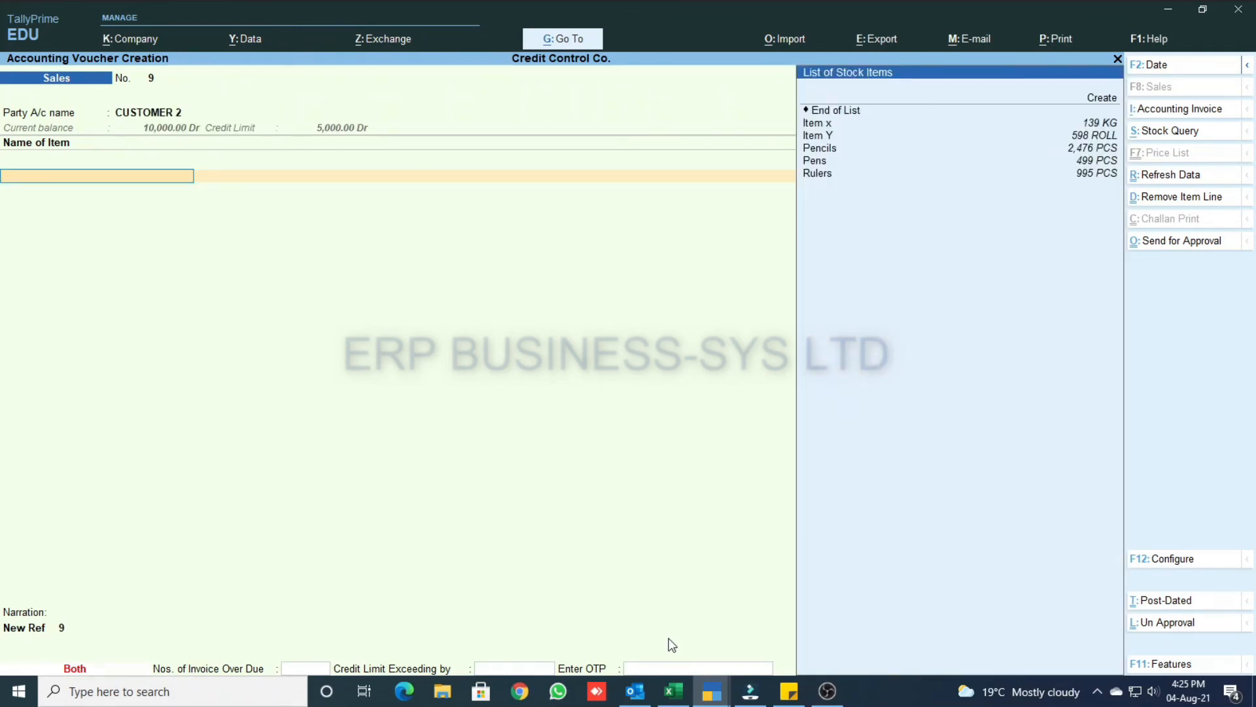
key(Down)
key(Down)
key(Down)
key(Return)
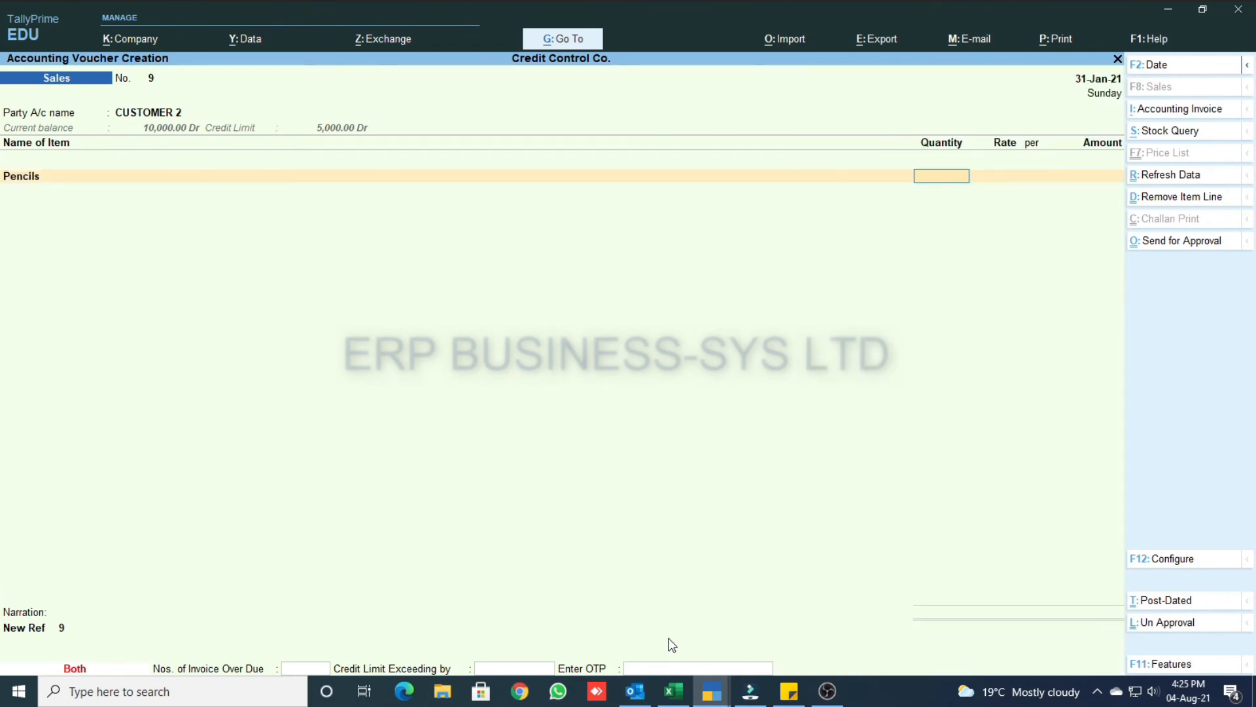
text(1)
key(Return)
key(Return)
key(Return)
key(Return)
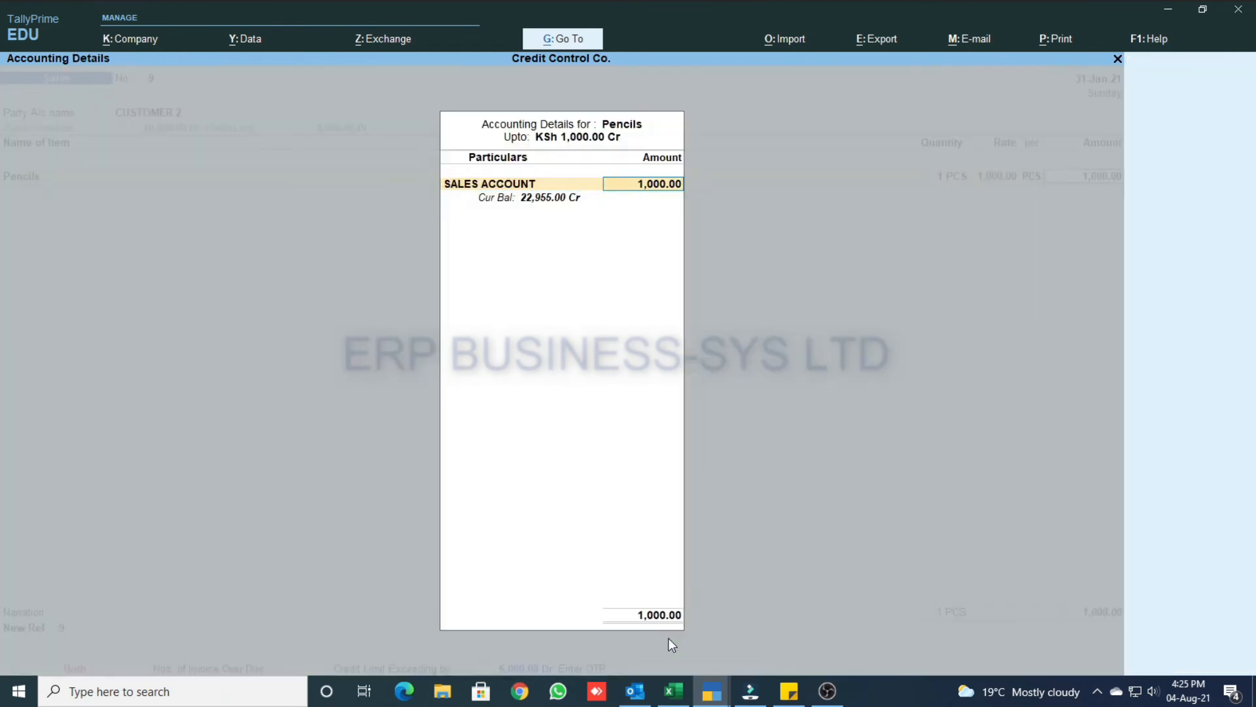
key(Return)
key(Return)
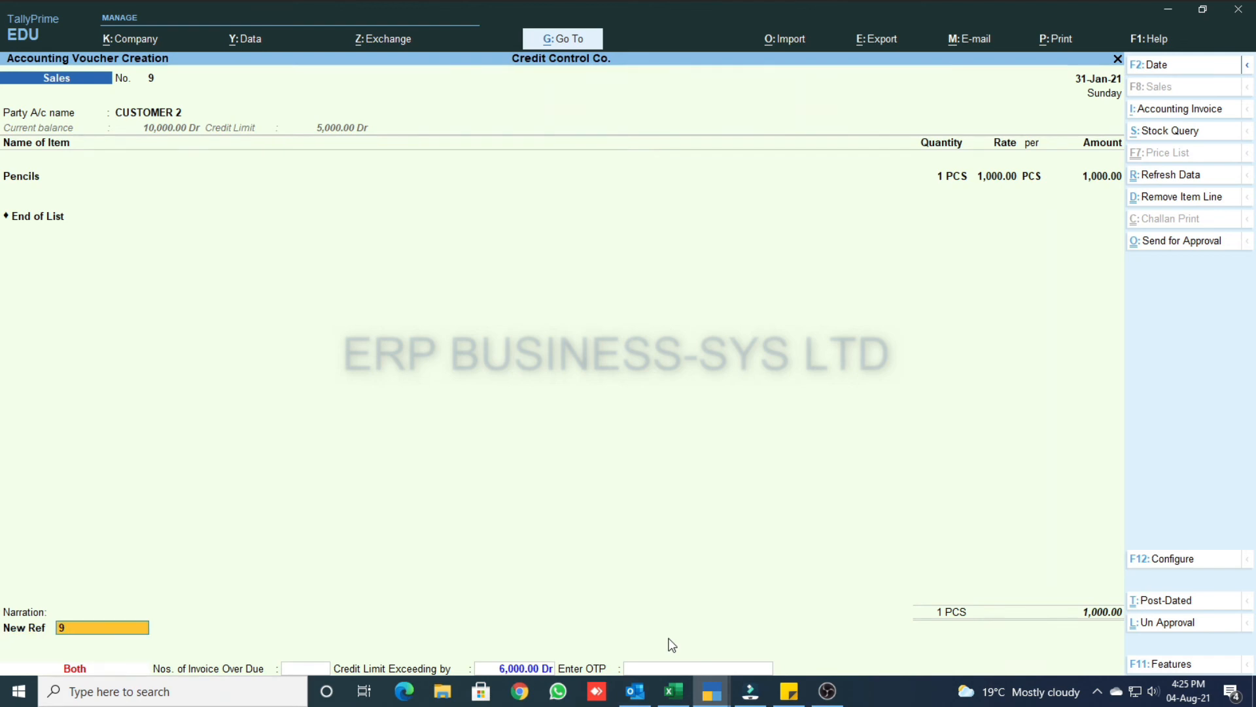
key(Return)
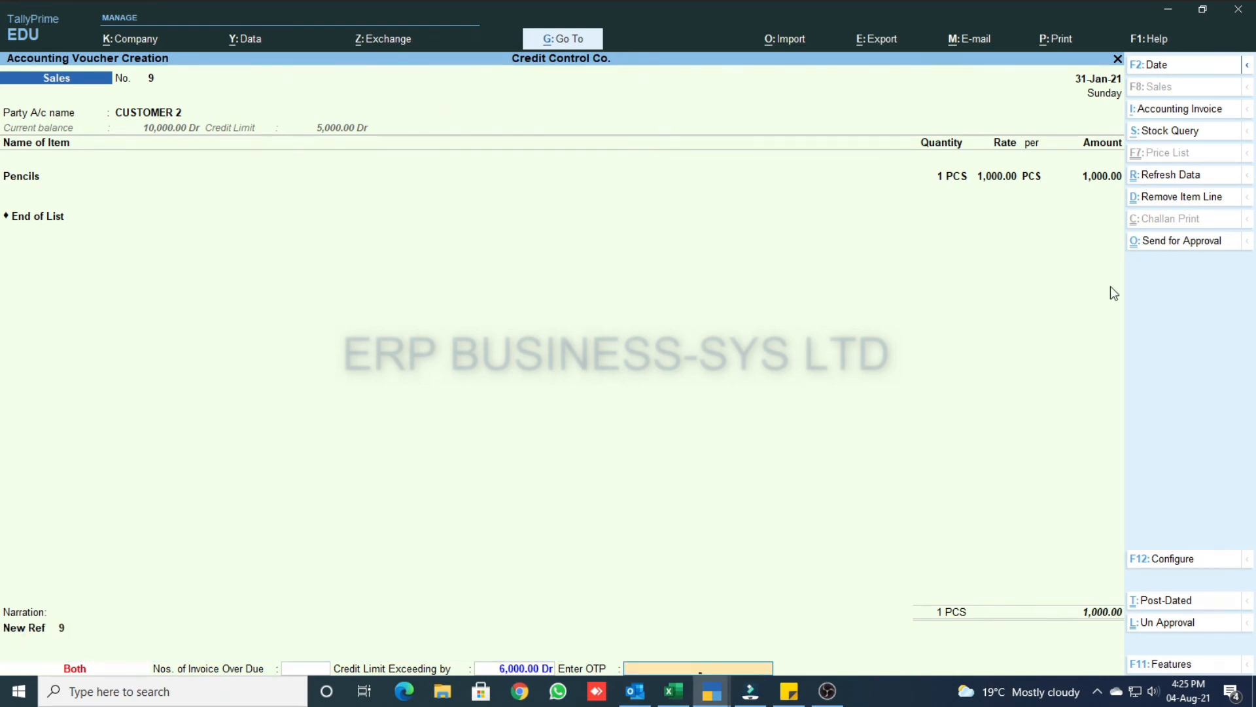
click(1153, 252)
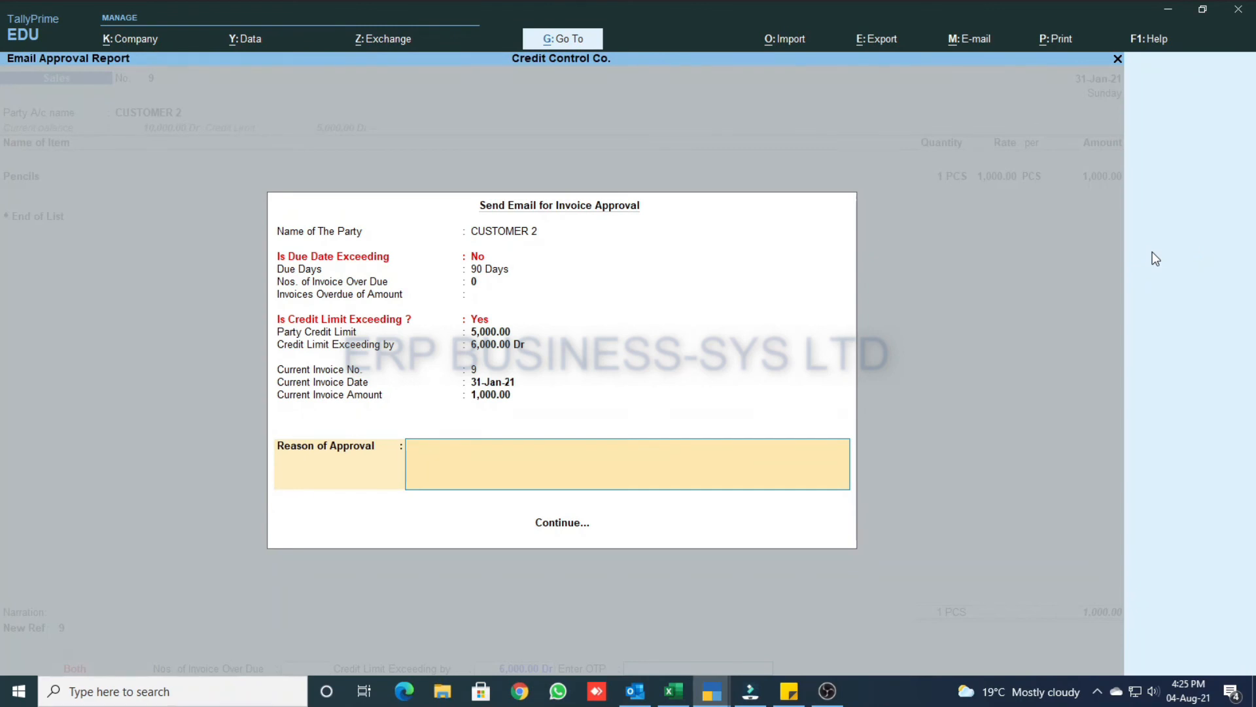
Step: Enter the approval reason 'pd cheque received' and confirm sending invoice 9 for approval
text(pd cheque received)
key(Return)
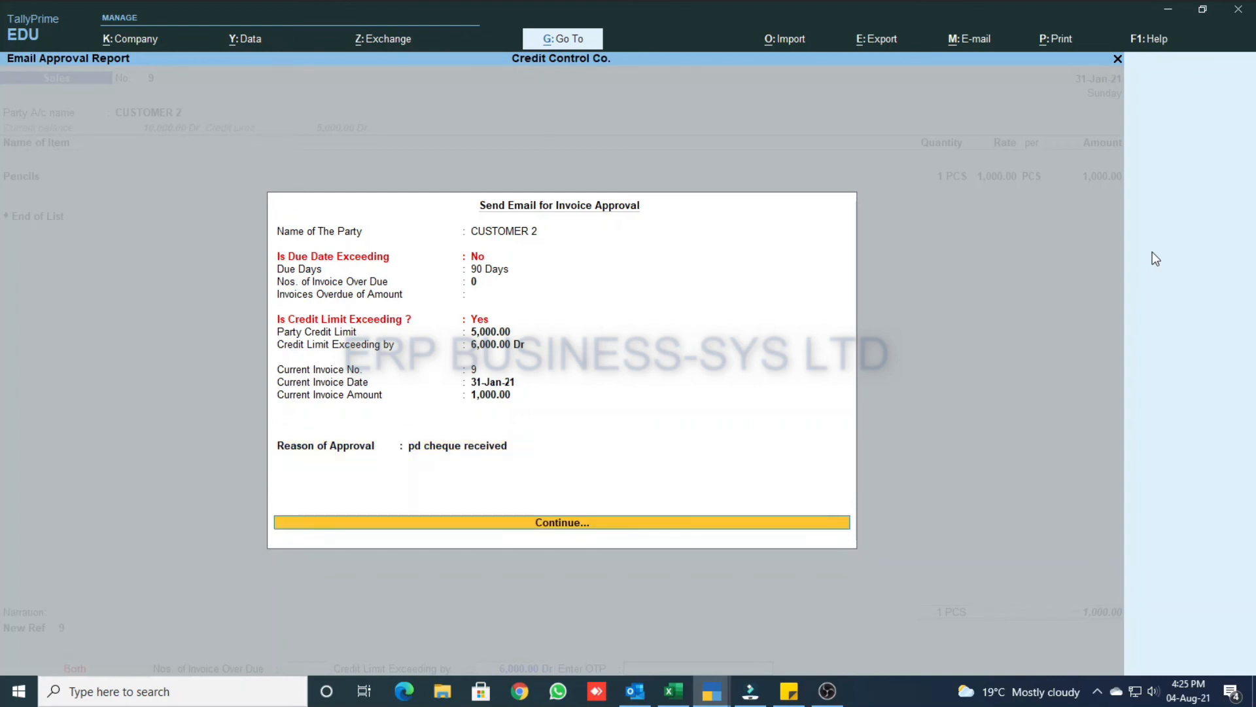
key(Return)
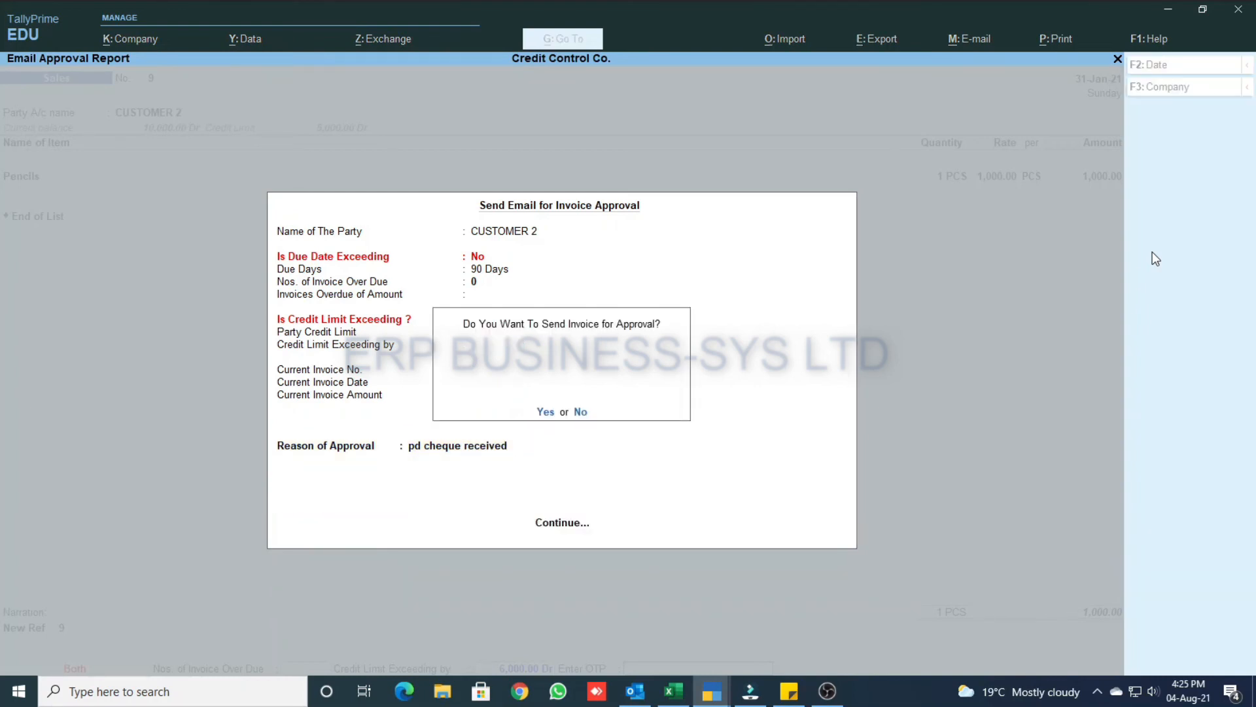
key(Return)
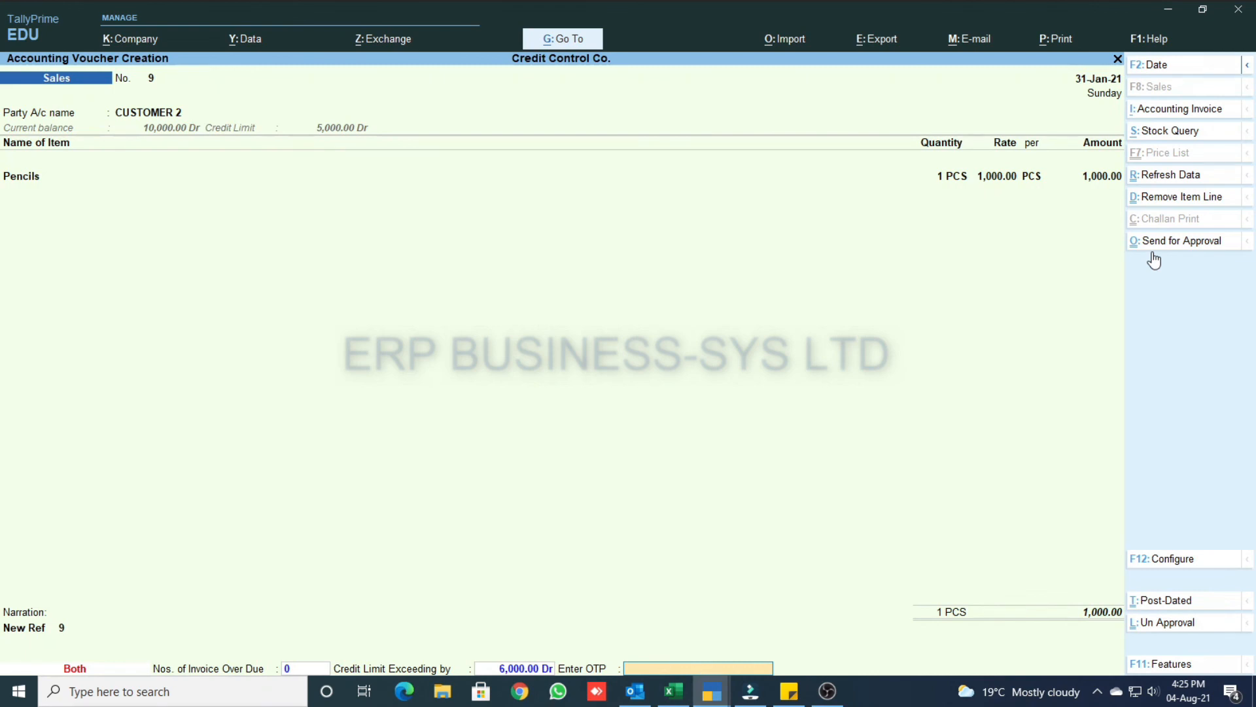
click(648, 686)
click(285, 231)
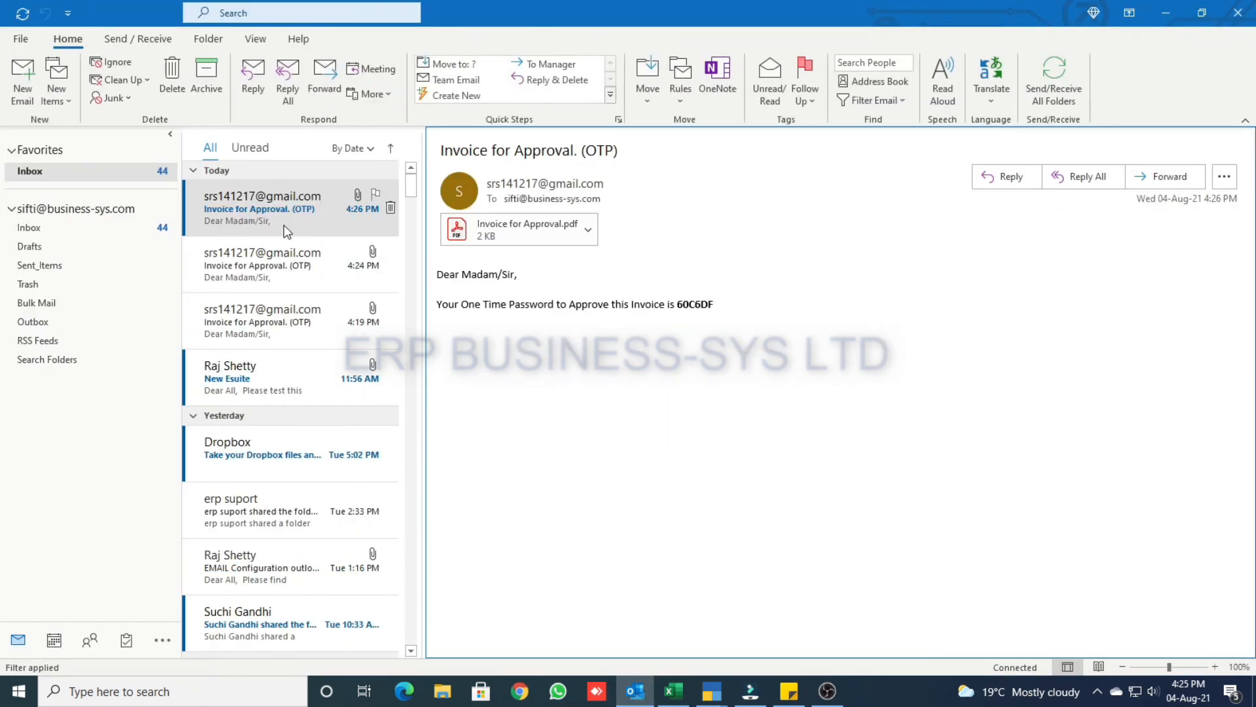
click(523, 231)
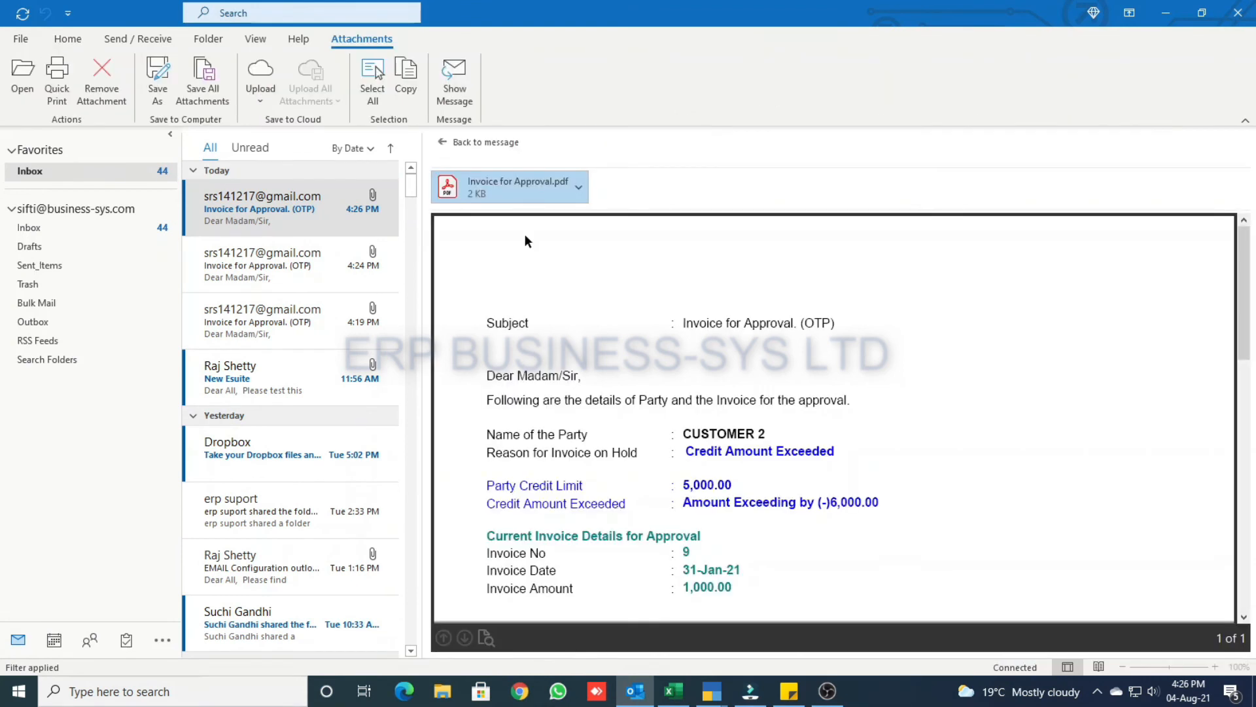
scroll(673, 344, down, 2)
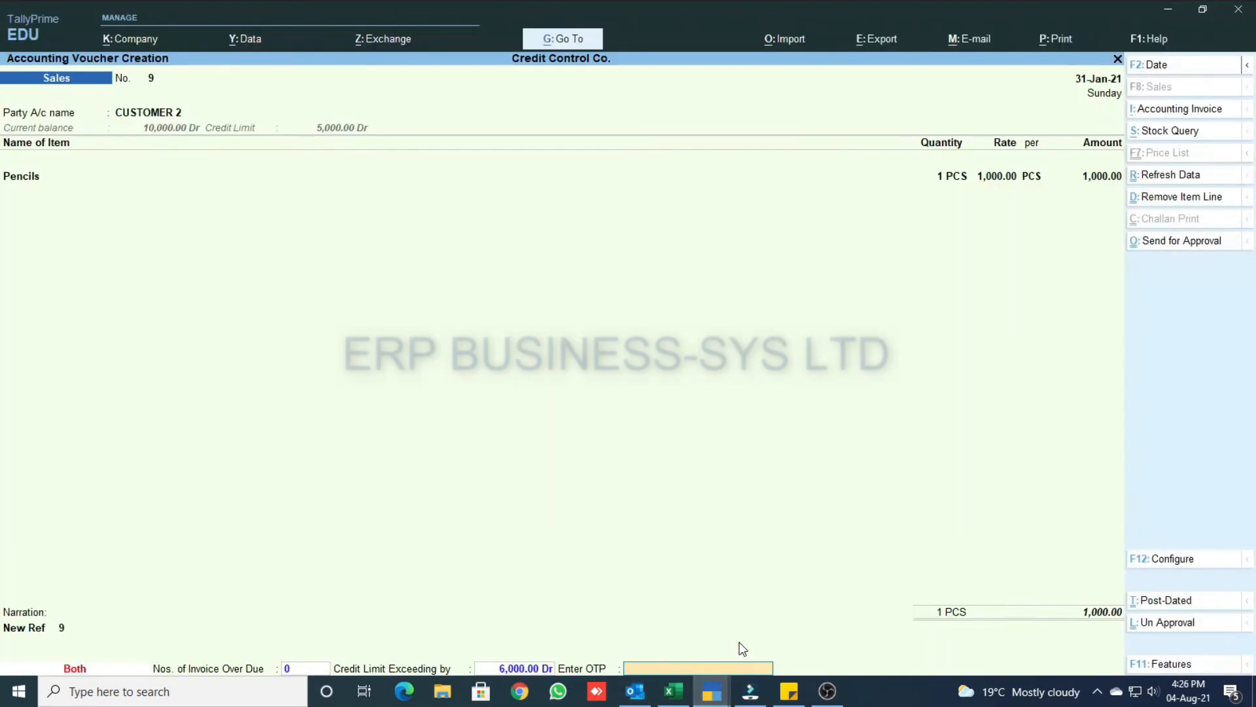
click(715, 692)
Step: Paste the emailed OTP to save invoice 9, then open the Invoice Approval Report
key(Return)
key(Return)
key(Escape)
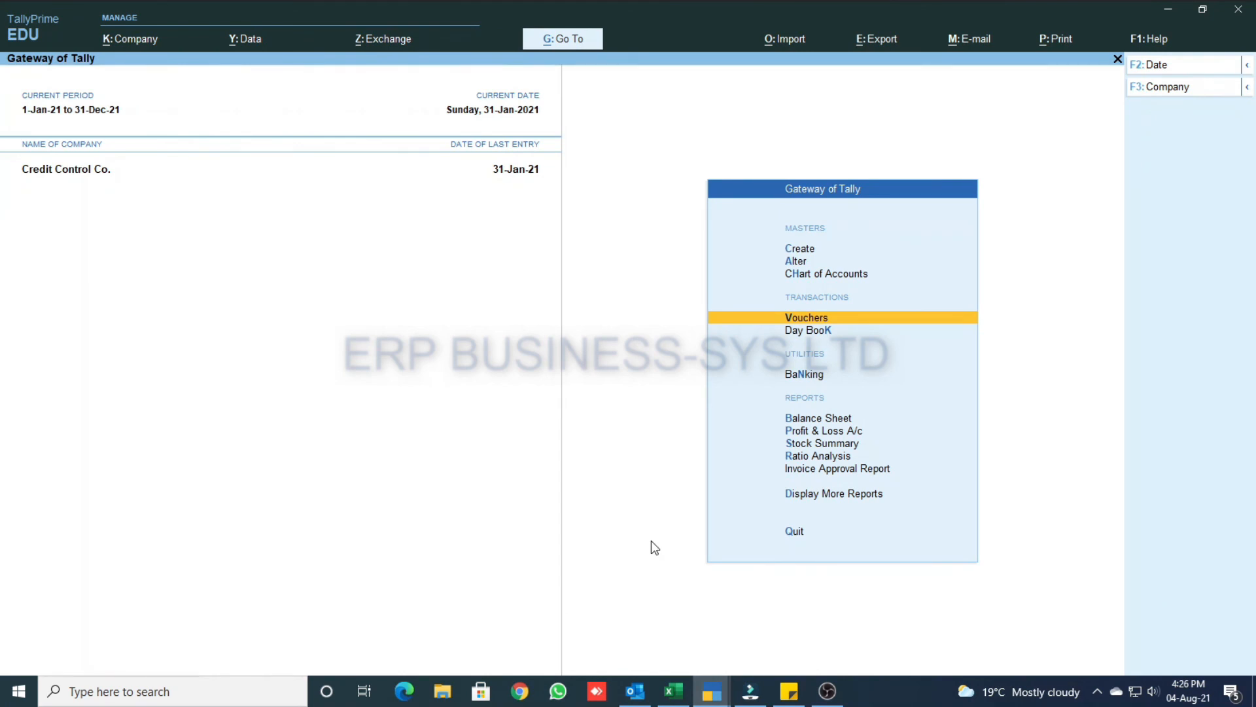
key(Down)
key(Down)
key(Down)
key(Down)
key(Down)
key(Down)
key(Down)
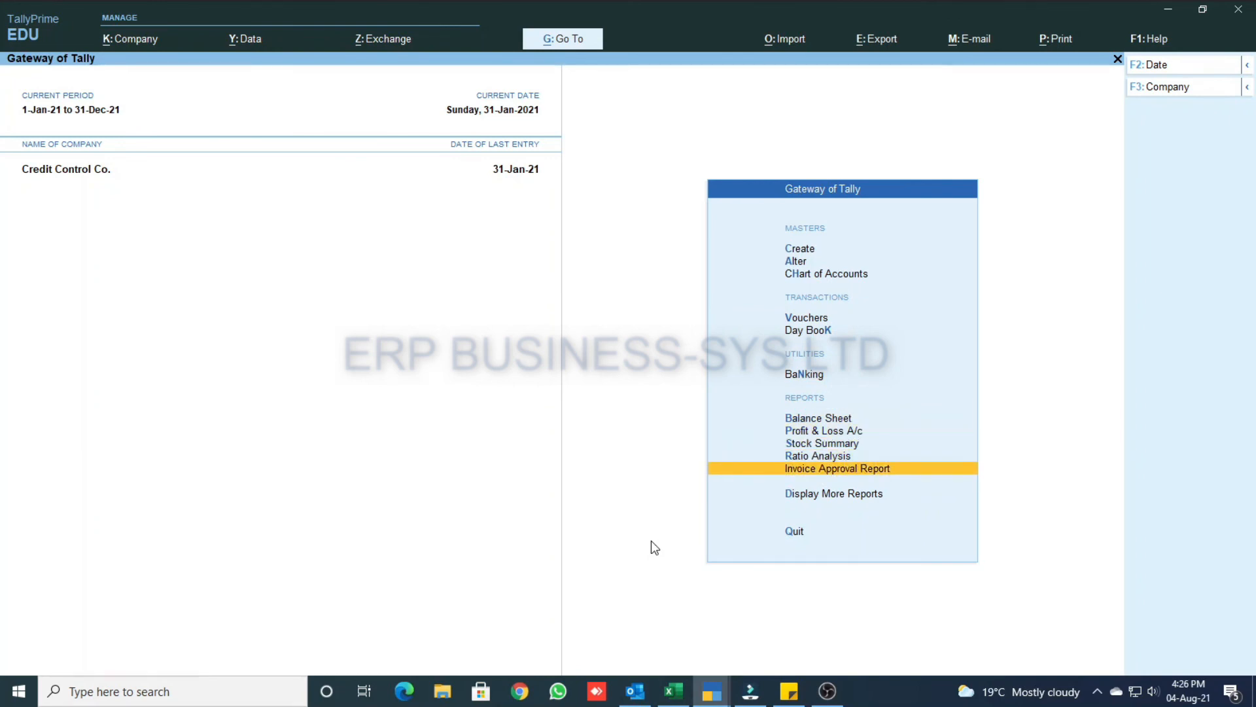
key(Return)
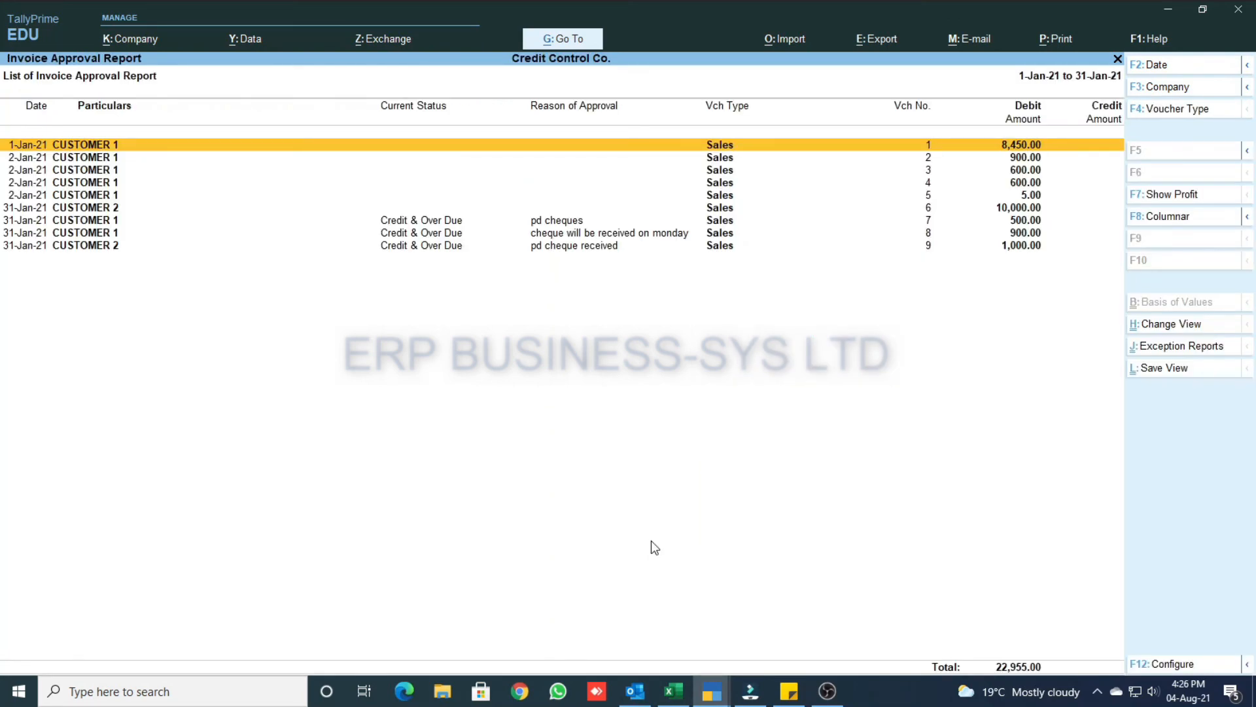